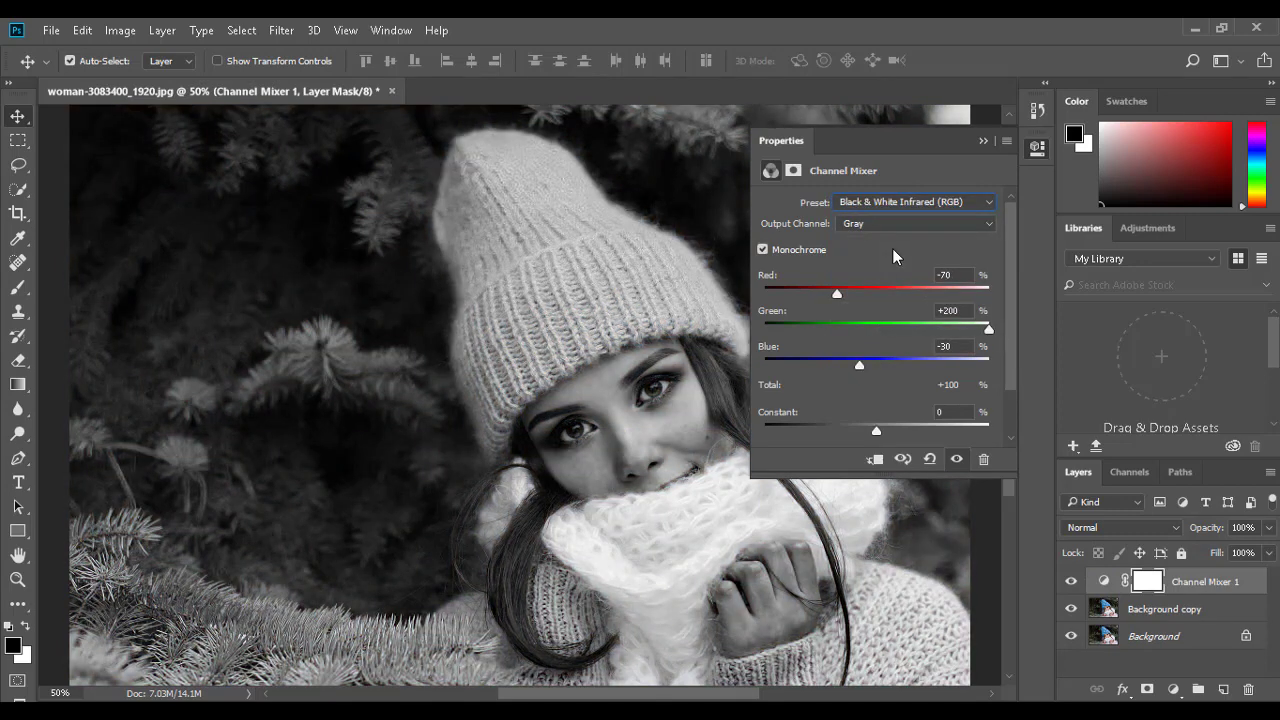
Set the Channel Mixer 1 layer's blend mode to Lighten.
click(1041, 150)
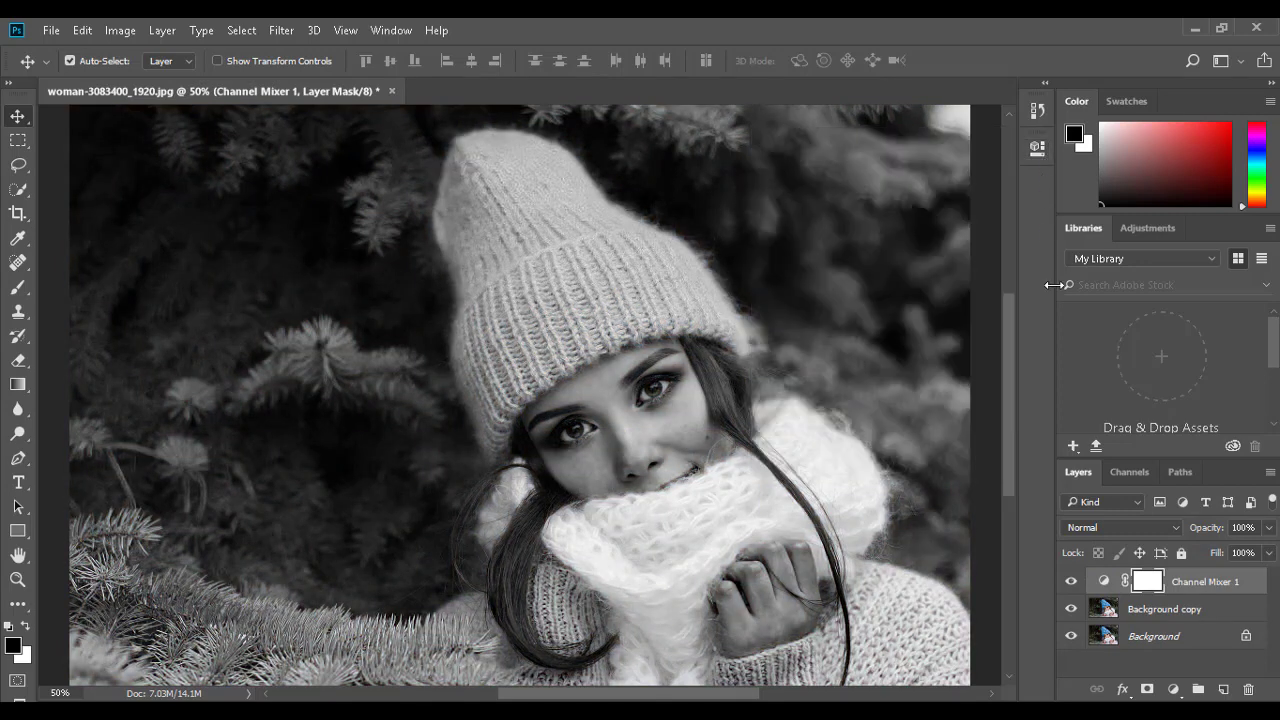
click(1103, 526)
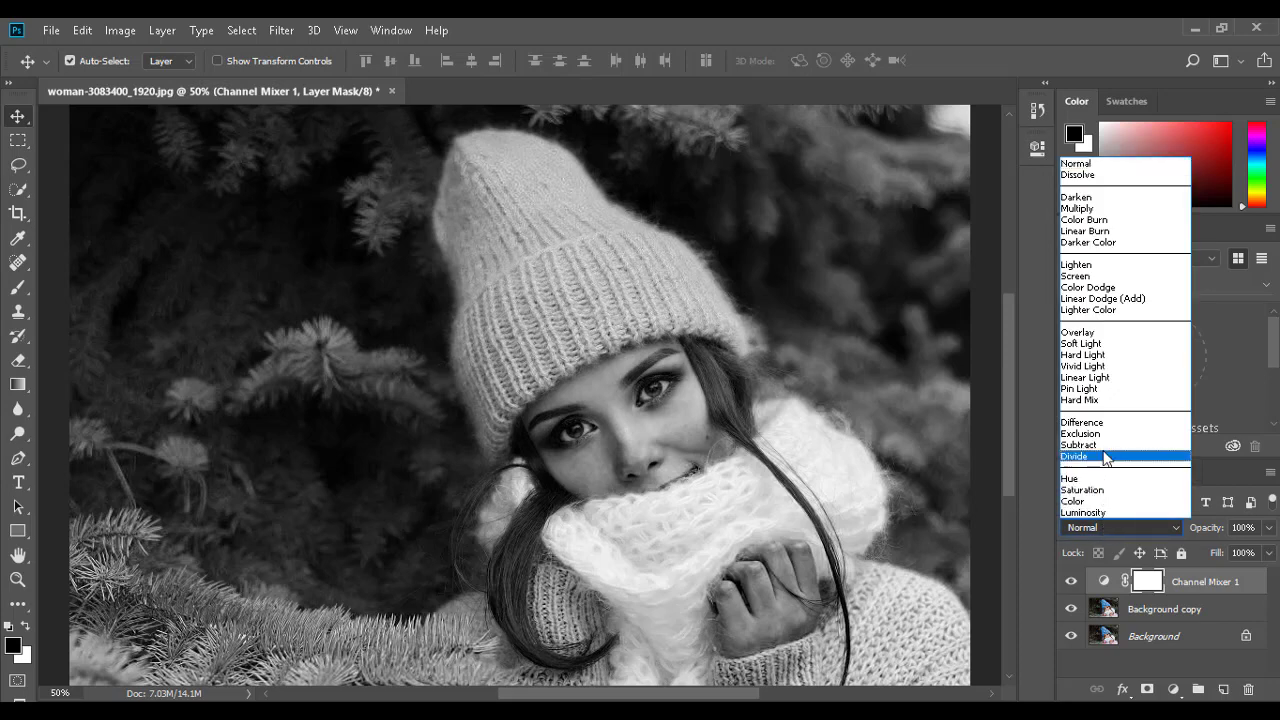
click(1100, 266)
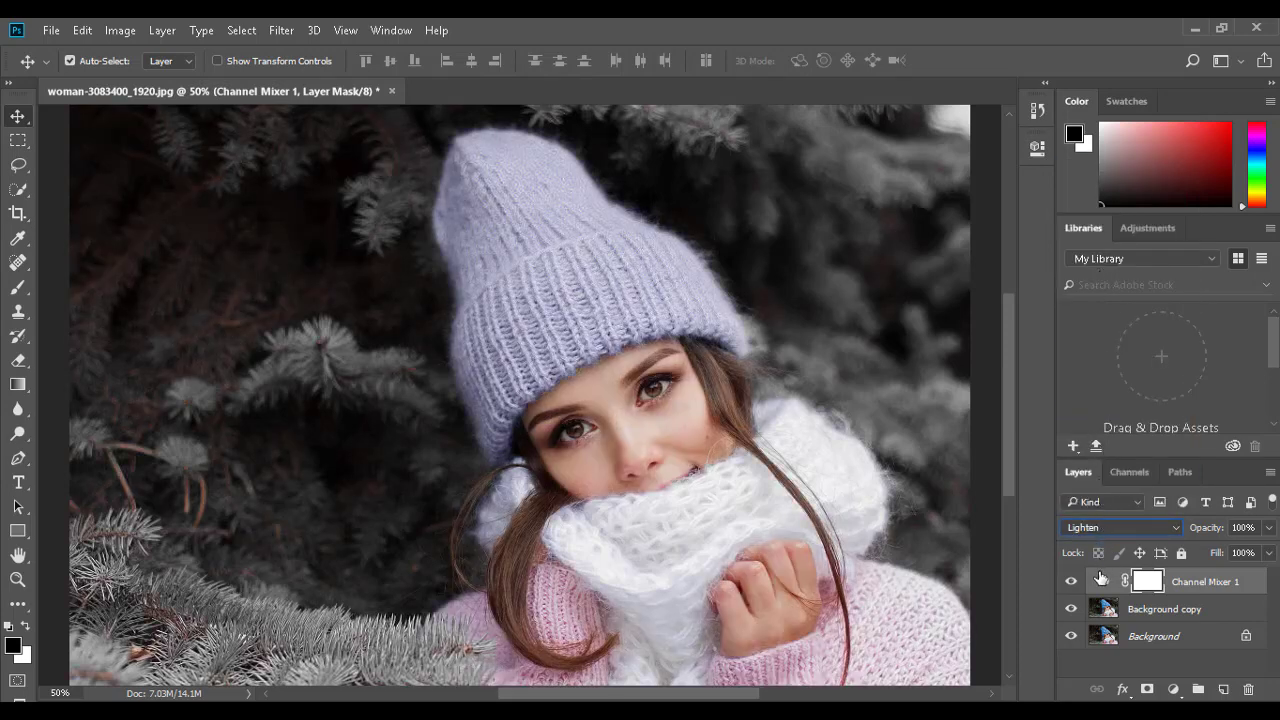
Add a Curves adjustment layer and steepen the Red channel by moving its white and black points slightly inward.
click(1173, 689)
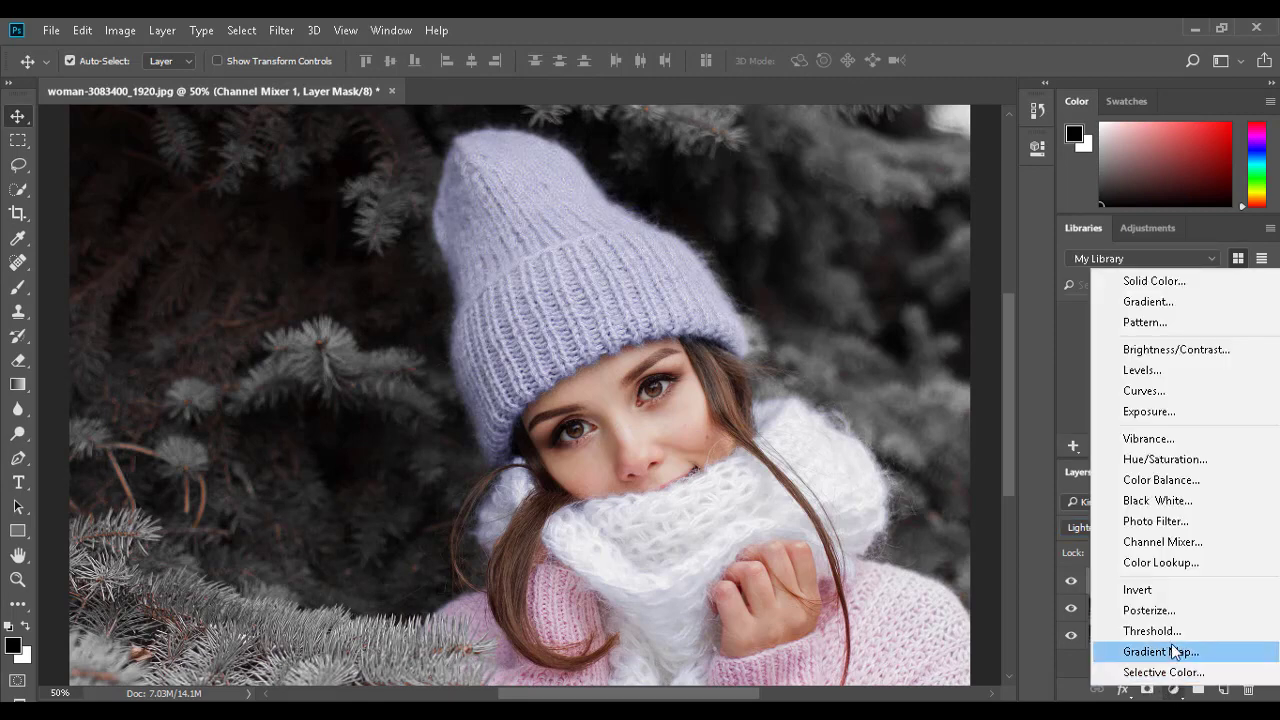
click(1181, 392)
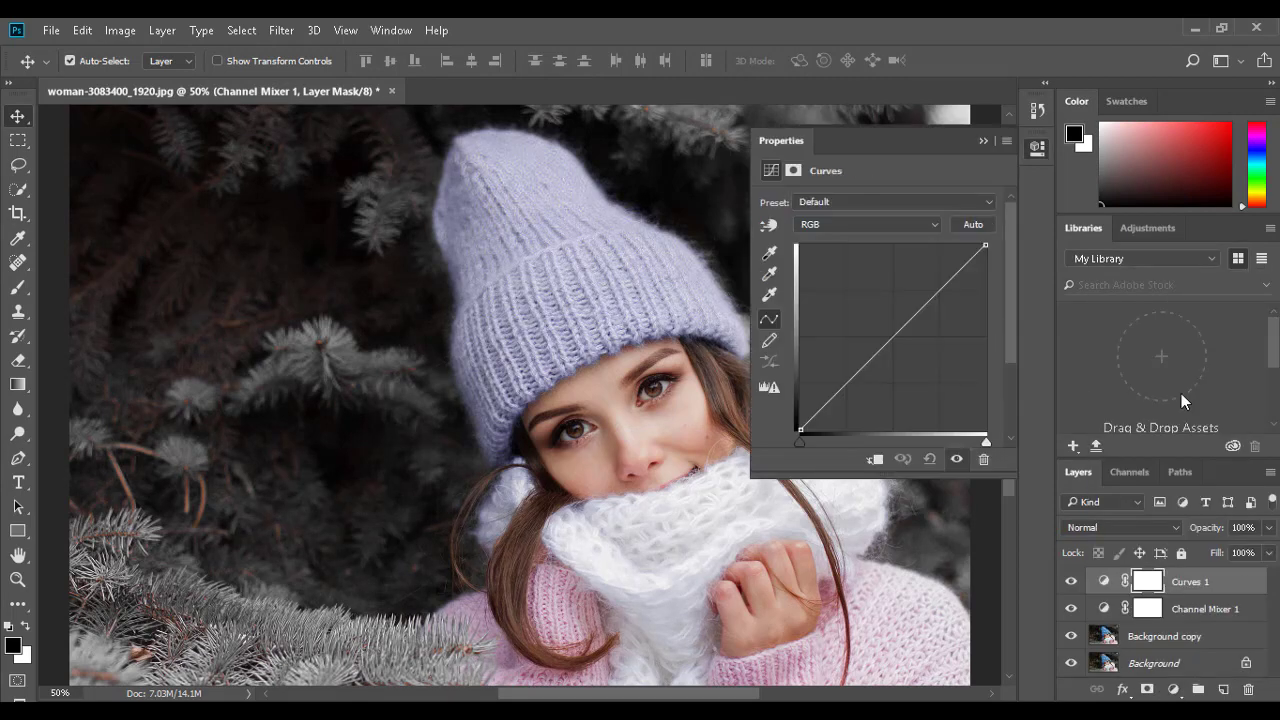
click(913, 224)
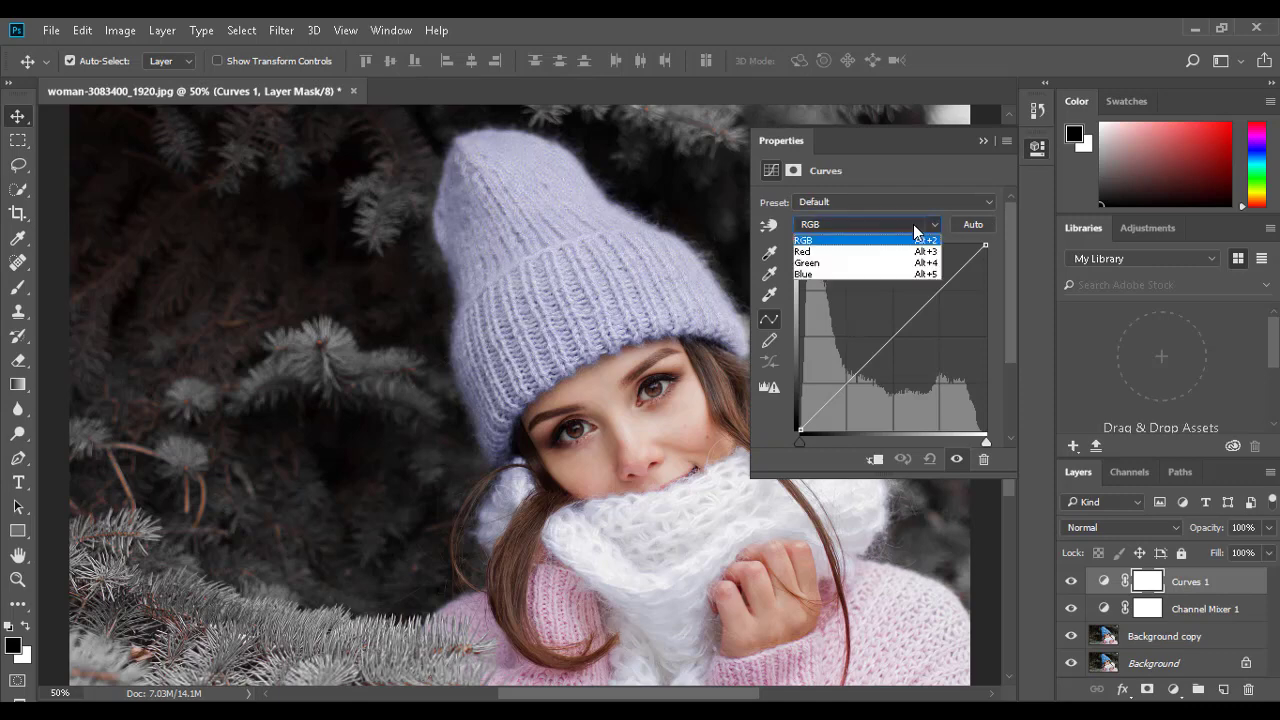
click(904, 244)
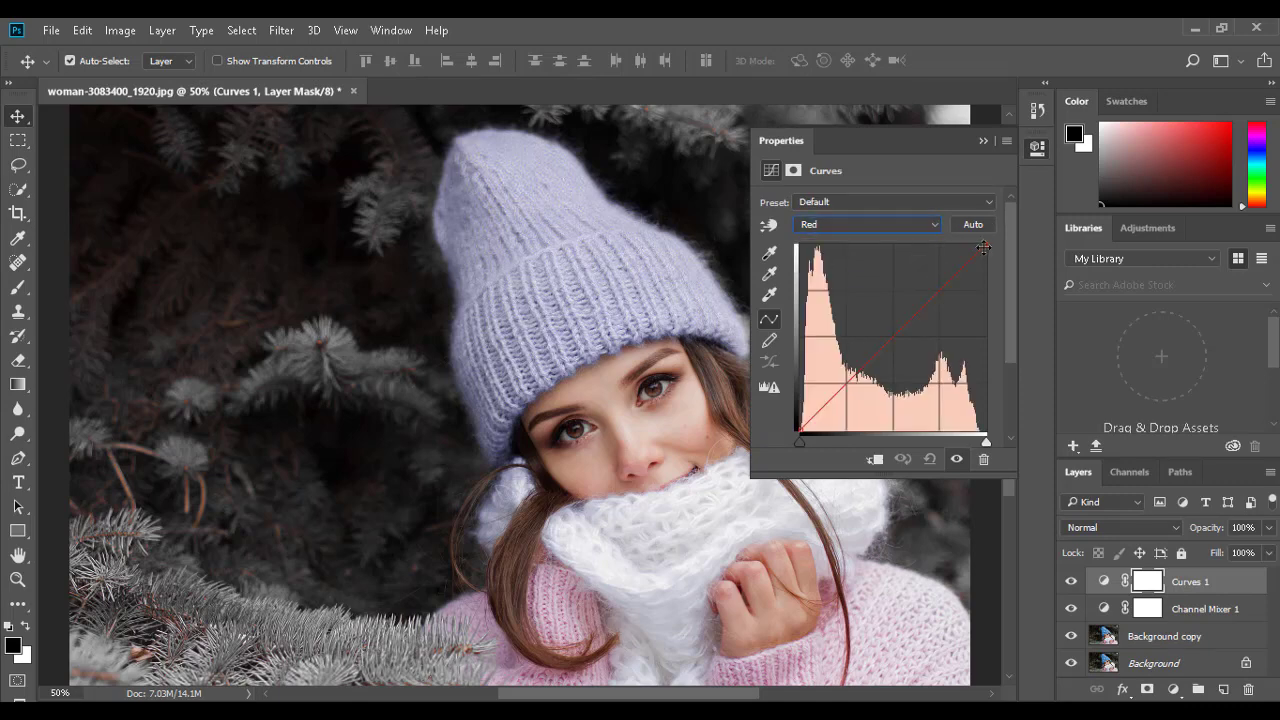
drag(986, 244, 965, 244)
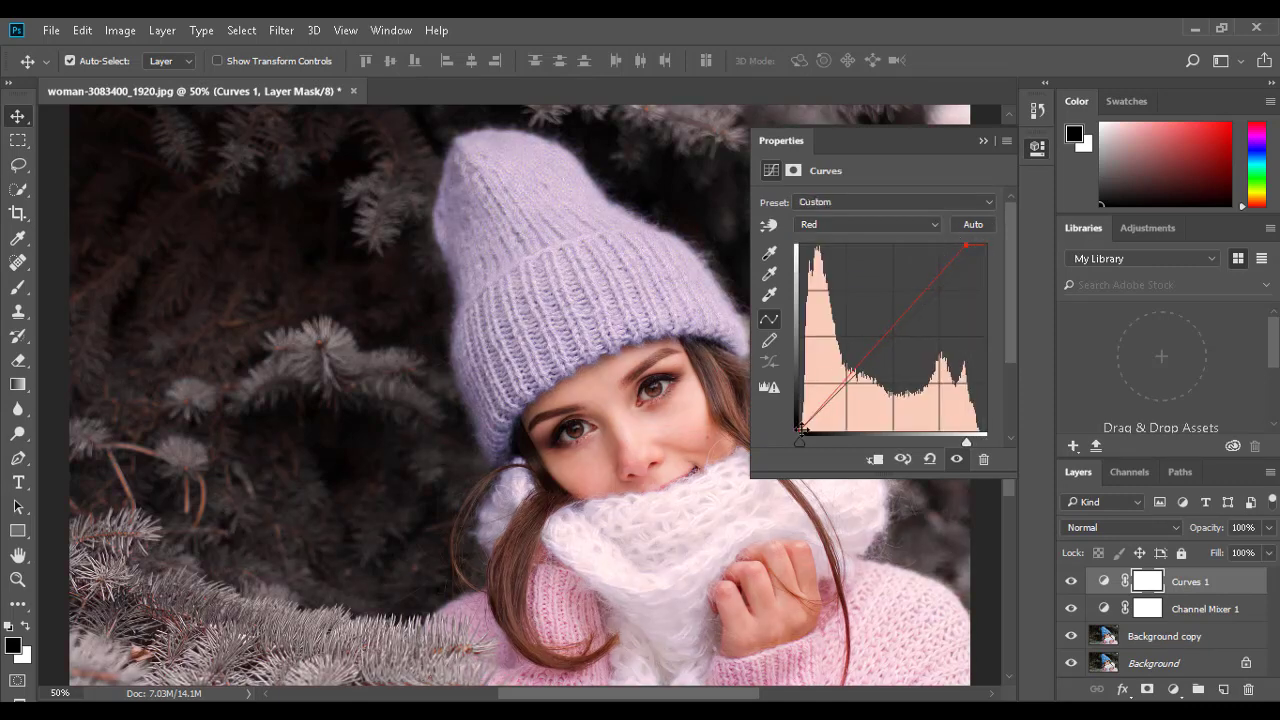
drag(800, 431, 818, 431)
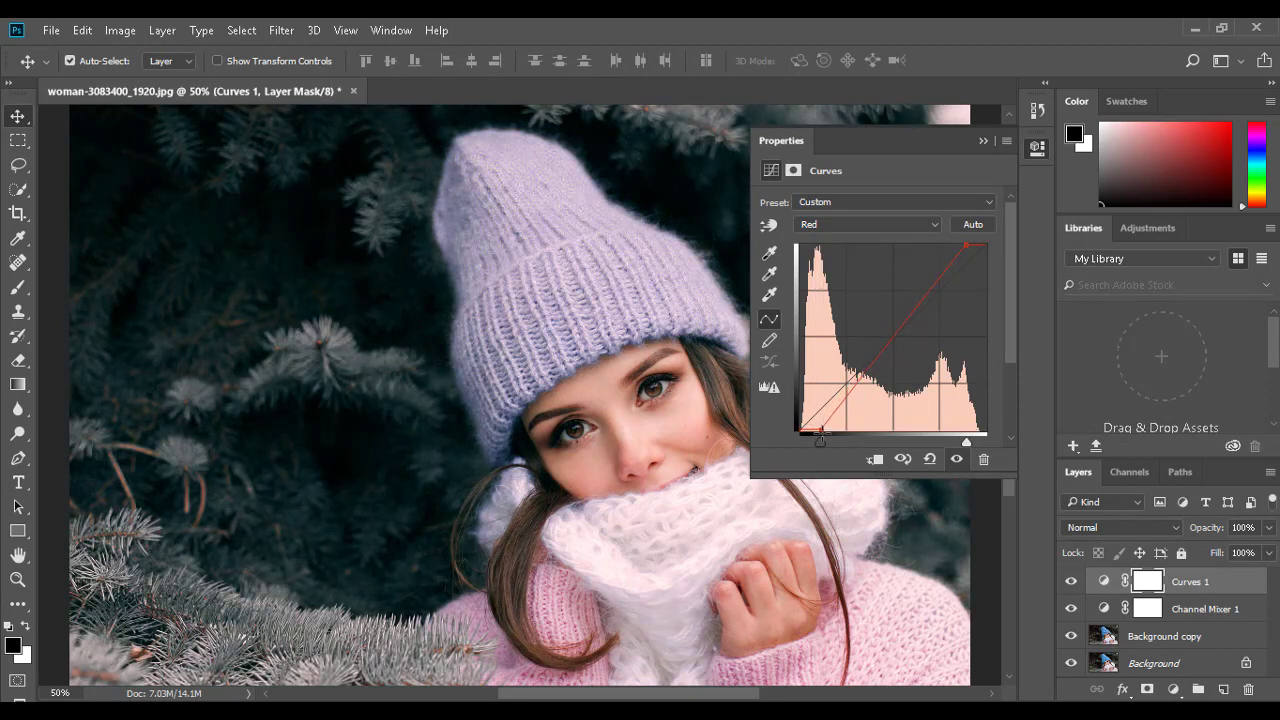
Steepen the Green channel of the curve by moving its white and black points slightly inward.
click(911, 224)
click(897, 252)
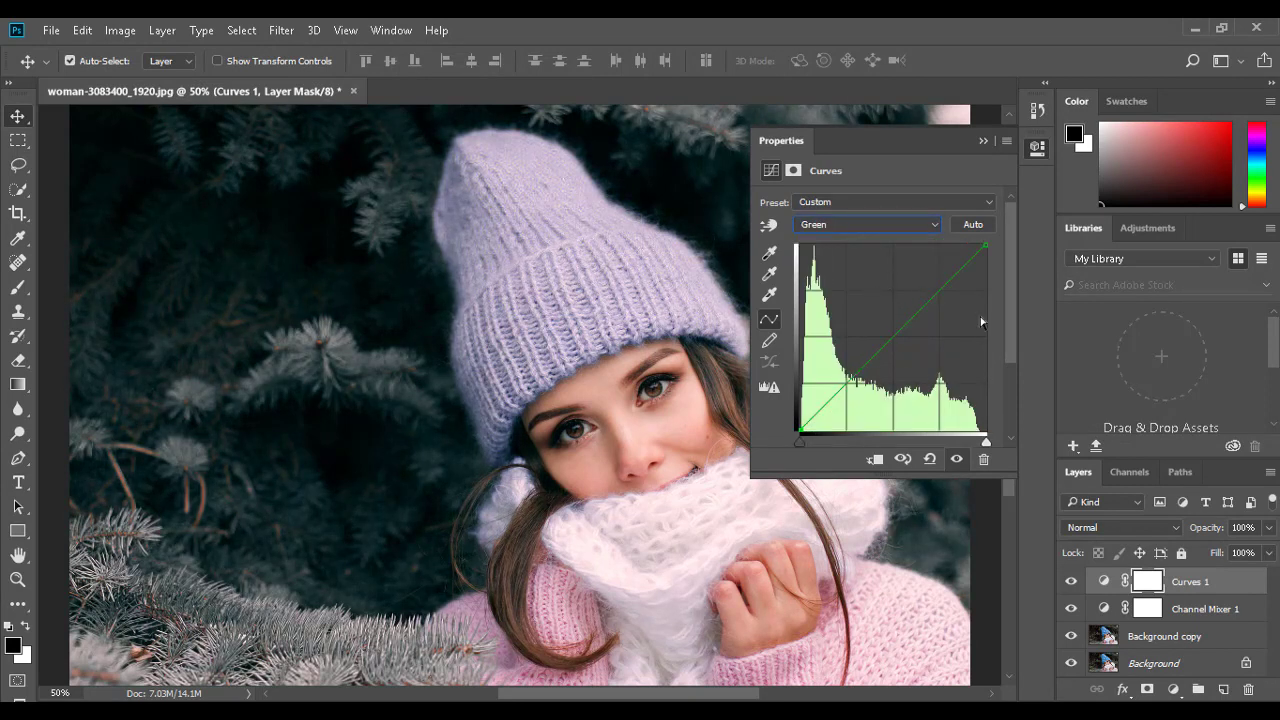
drag(984, 247, 967, 245)
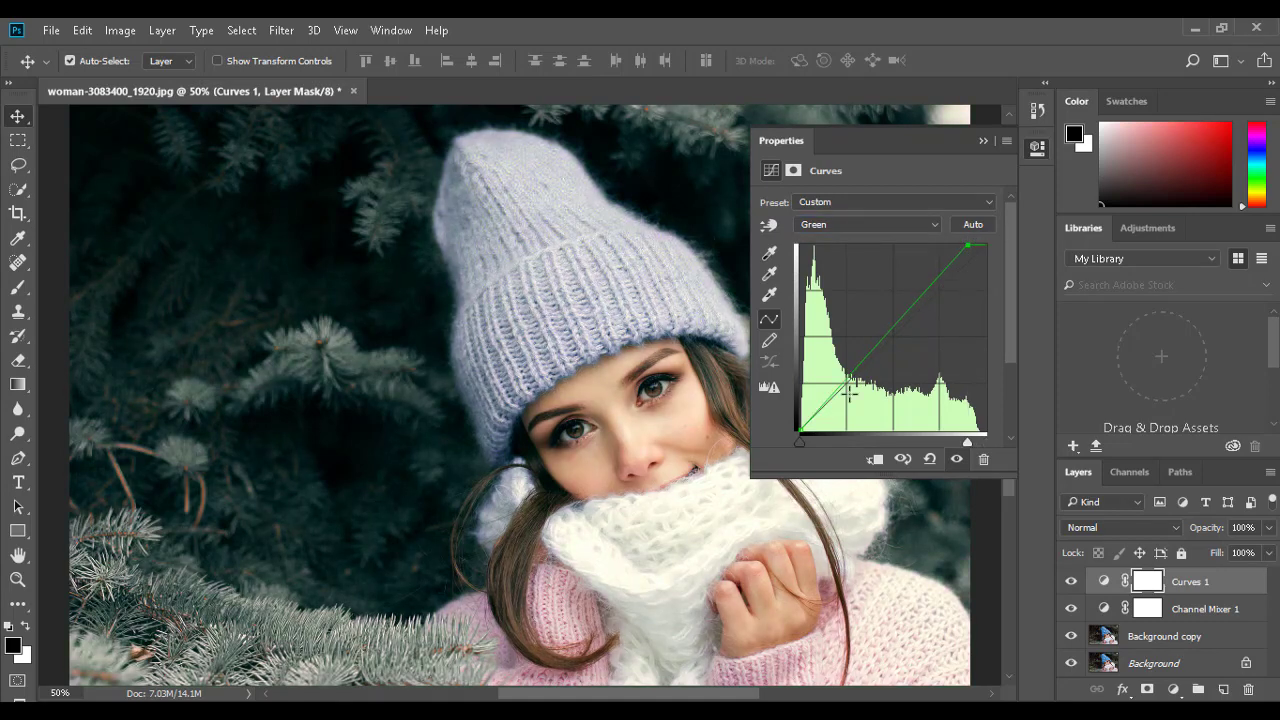
drag(802, 430, 813, 431)
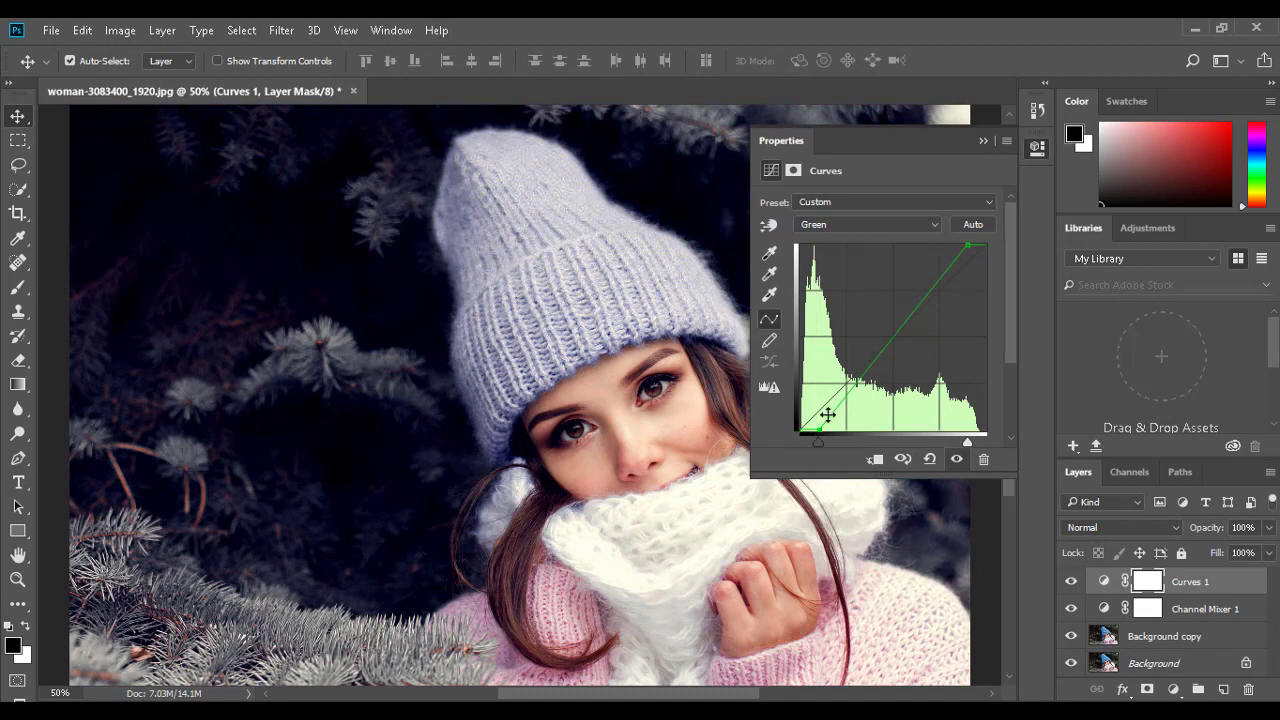
Steepen the Blue channel of the curve, moving its white point well inward and its black point slightly inward.
click(860, 224)
click(852, 273)
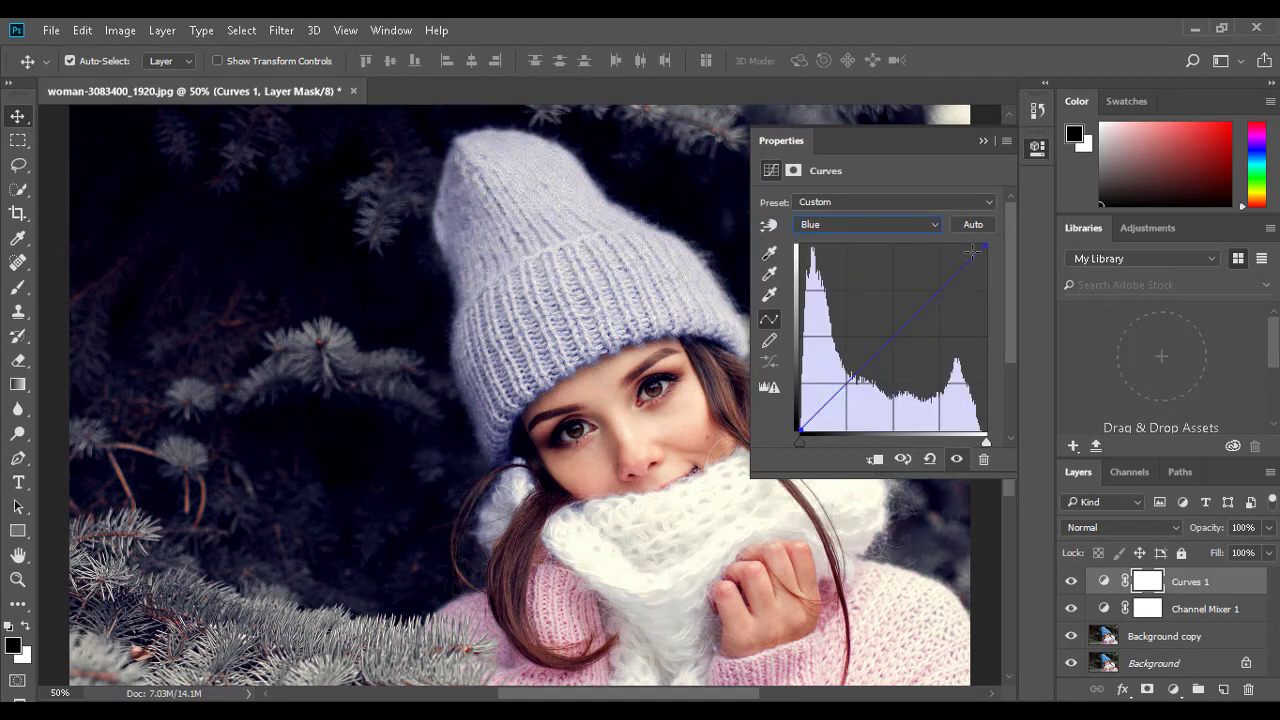
drag(985, 247, 957, 244)
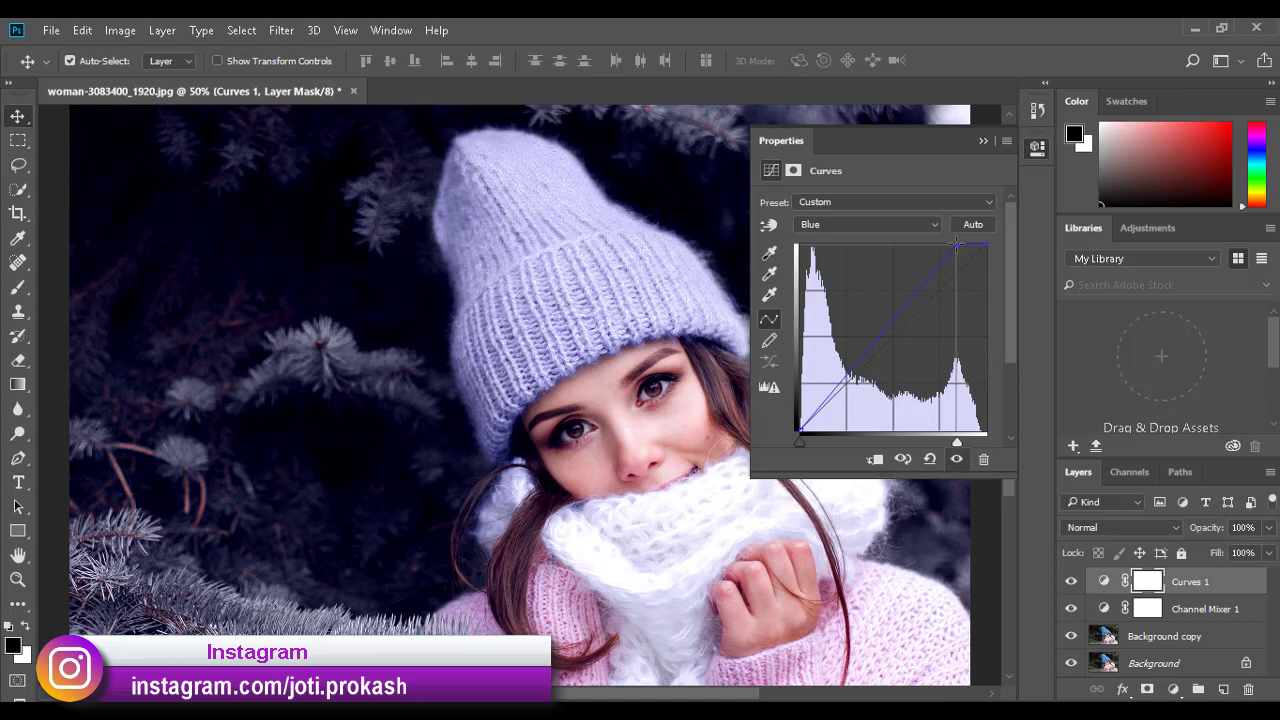
drag(950, 244, 945, 243)
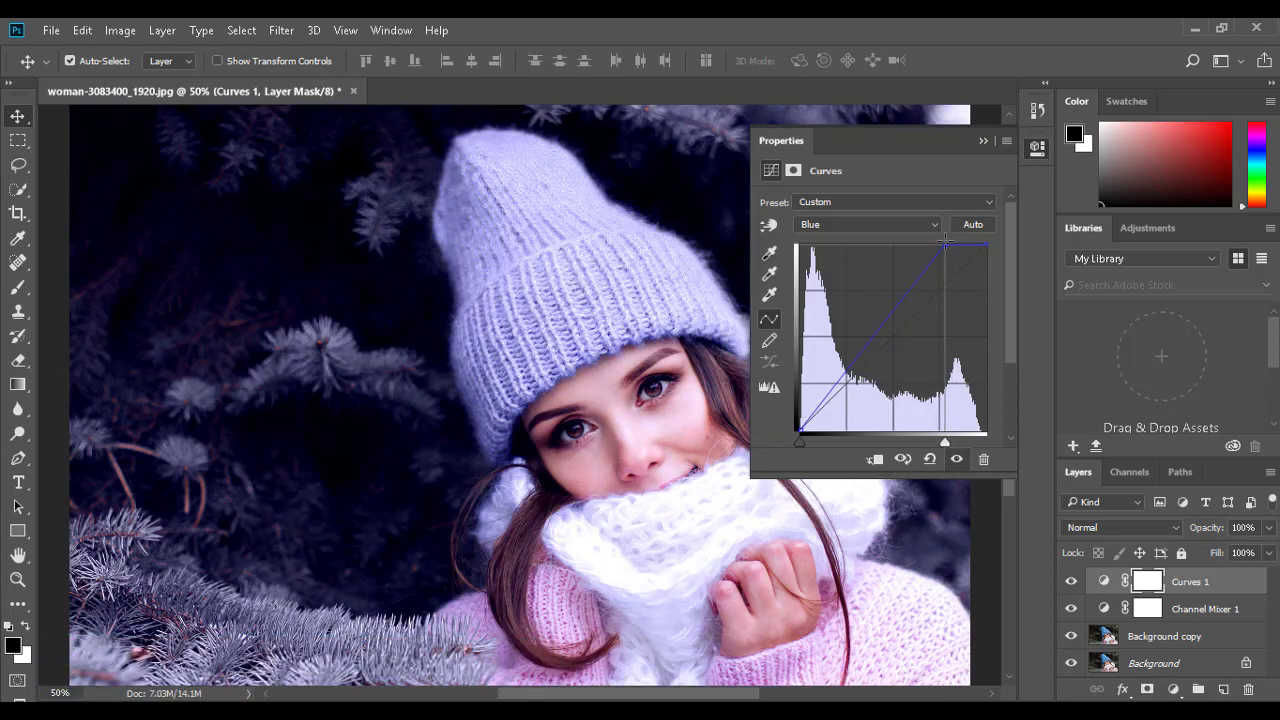
drag(794, 425, 805, 432)
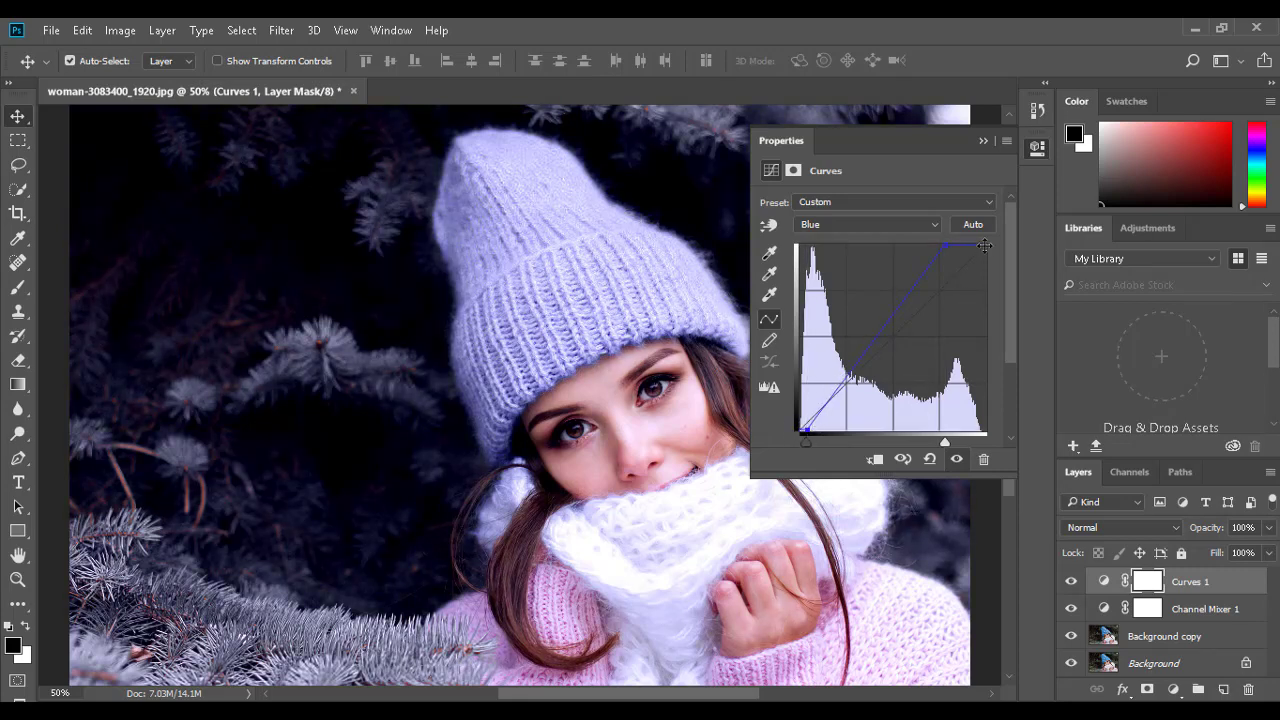
click(1030, 154)
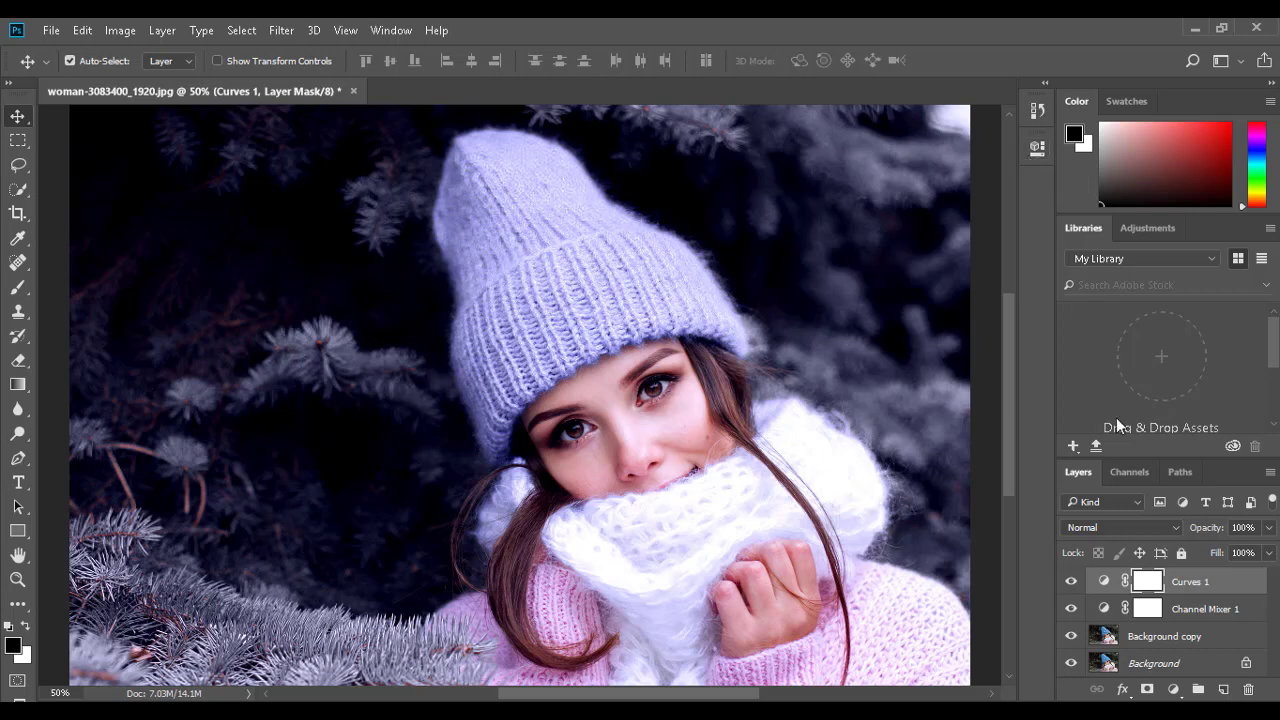
Add a Brightness/Contrast adjustment layer above the curves and raise its contrast slightly.
click(1184, 679)
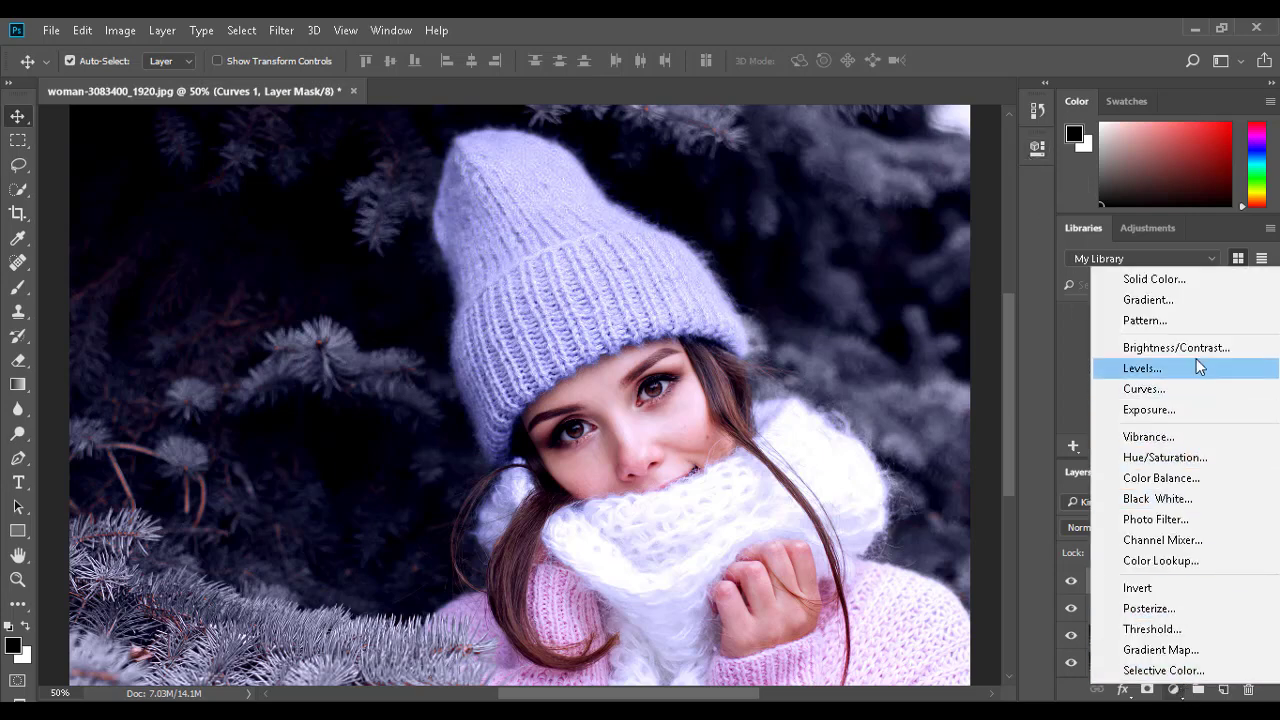
key(Escape)
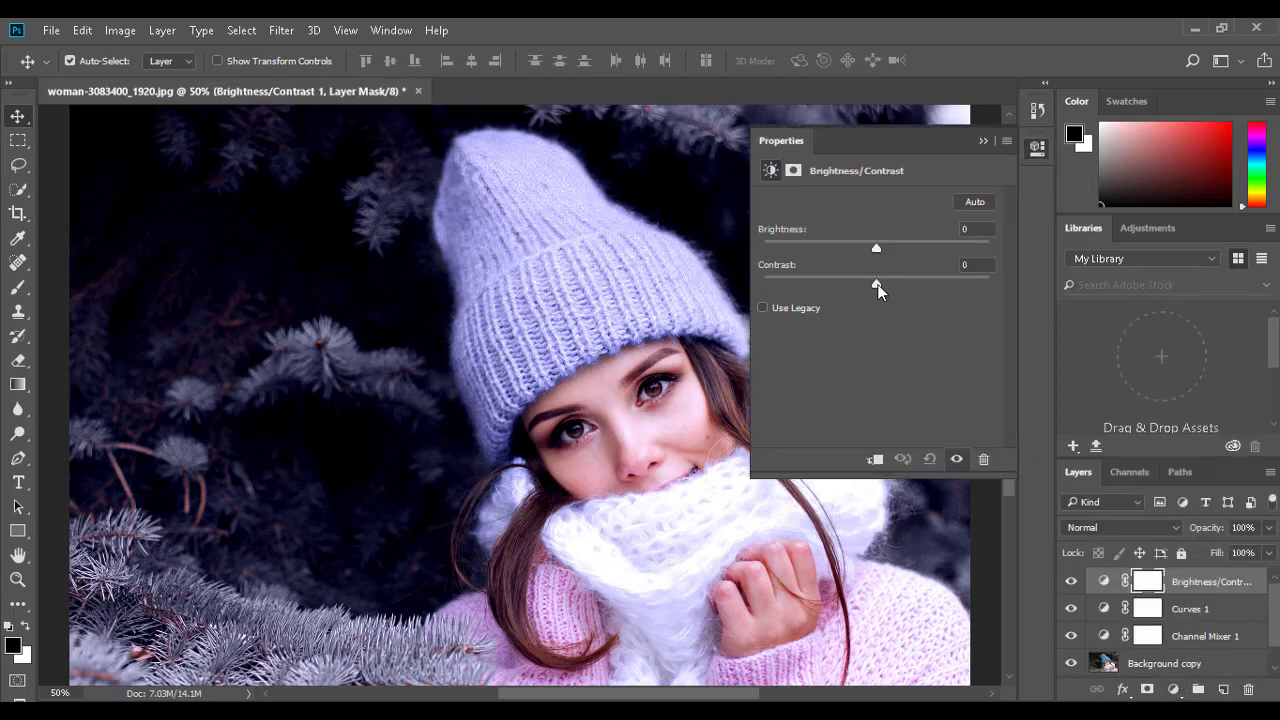
mouse_move(875, 284)
mouse_down()
mouse_move(909, 284)
mouse_move(893, 284)
mouse_up()
click(1037, 152)
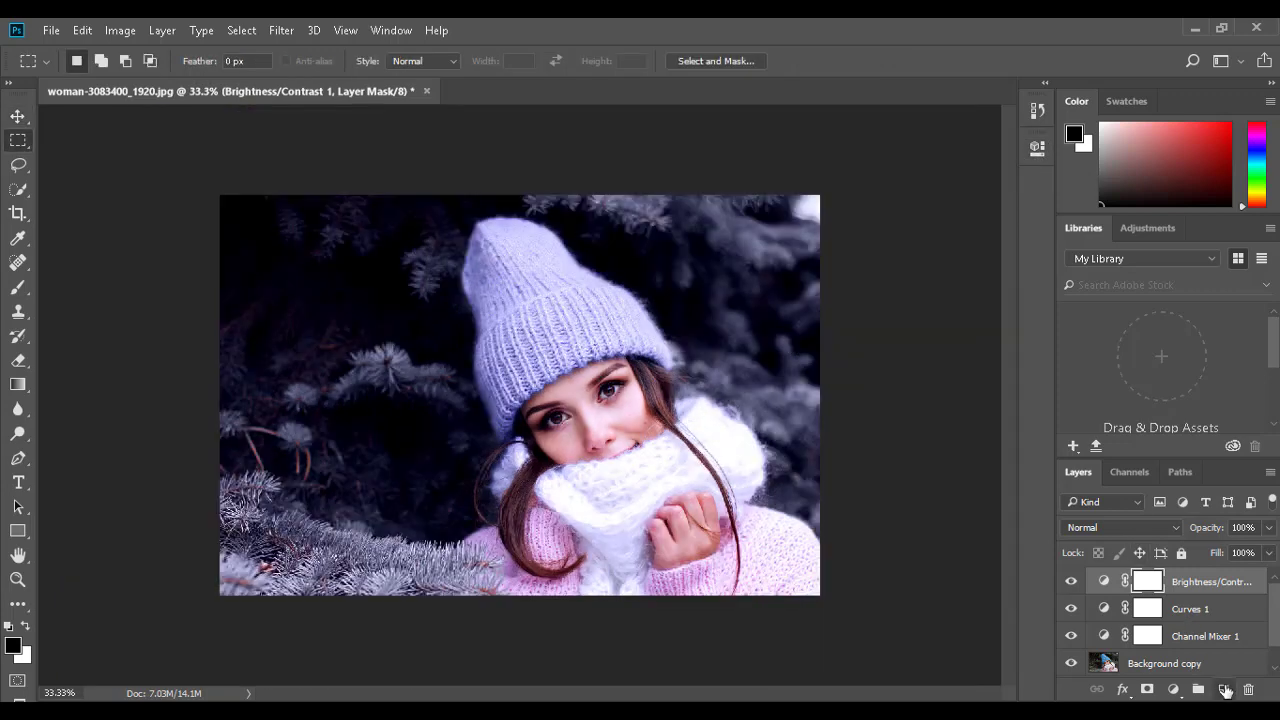
Create a new layer and fill a large rectangular selection just inside the photo's edges with Black at 100% opacity.
click(1223, 689)
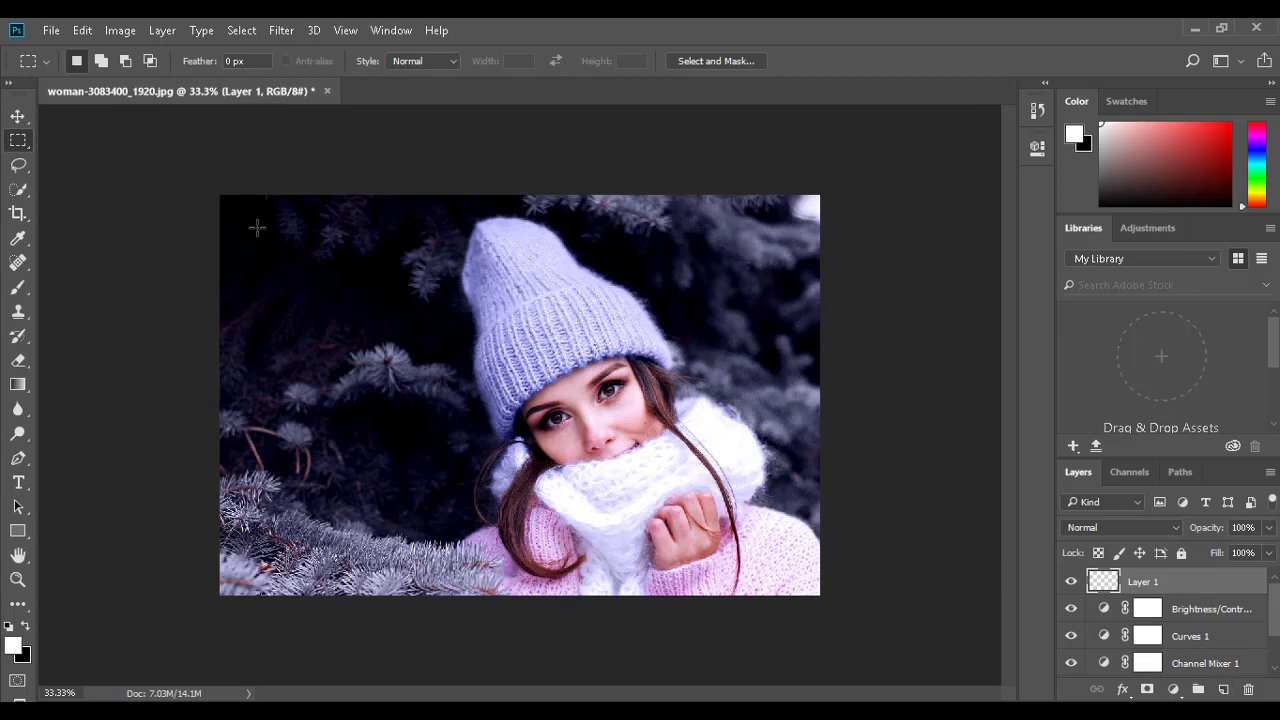
drag(250, 222, 794, 571)
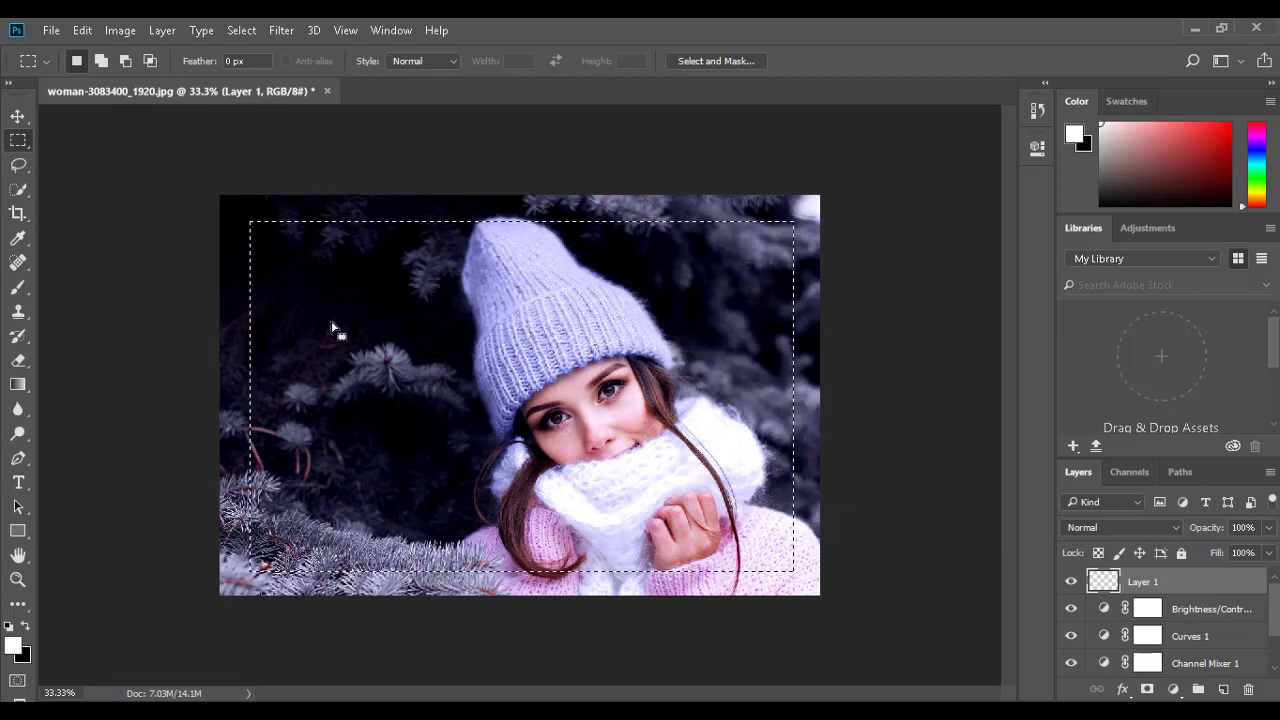
click(88, 31)
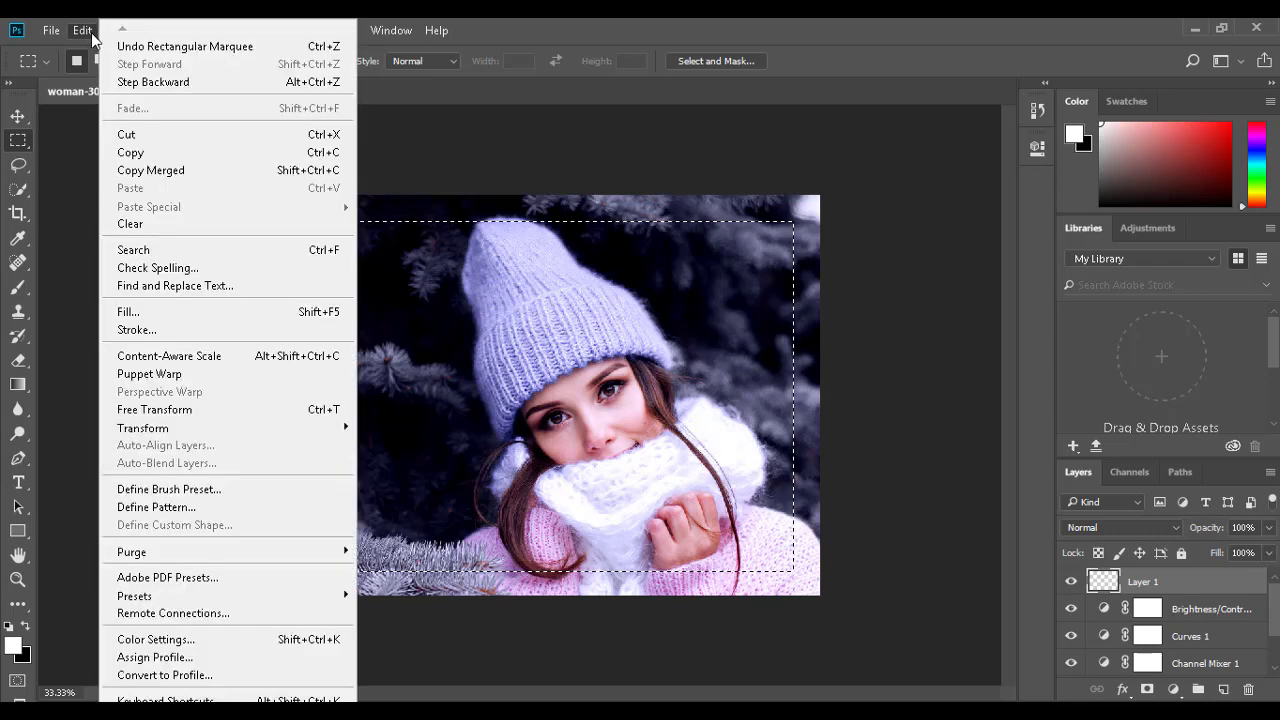
click(150, 312)
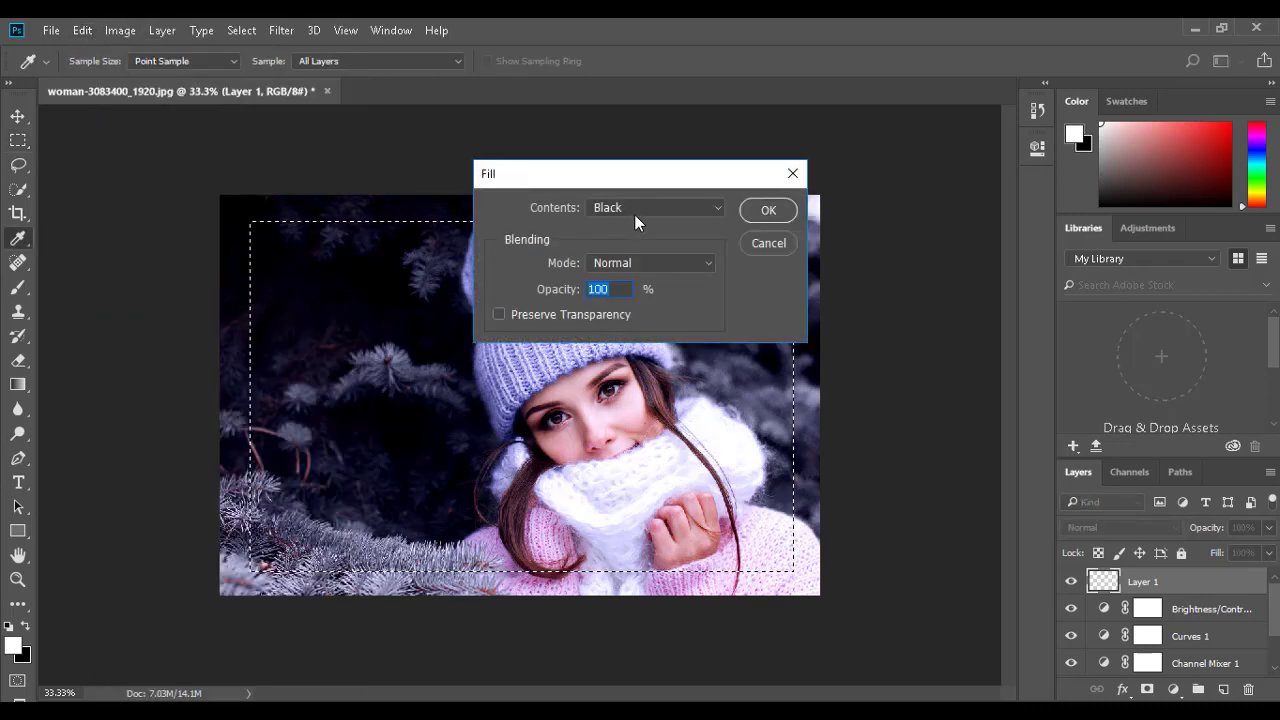
click(634, 212)
click(627, 329)
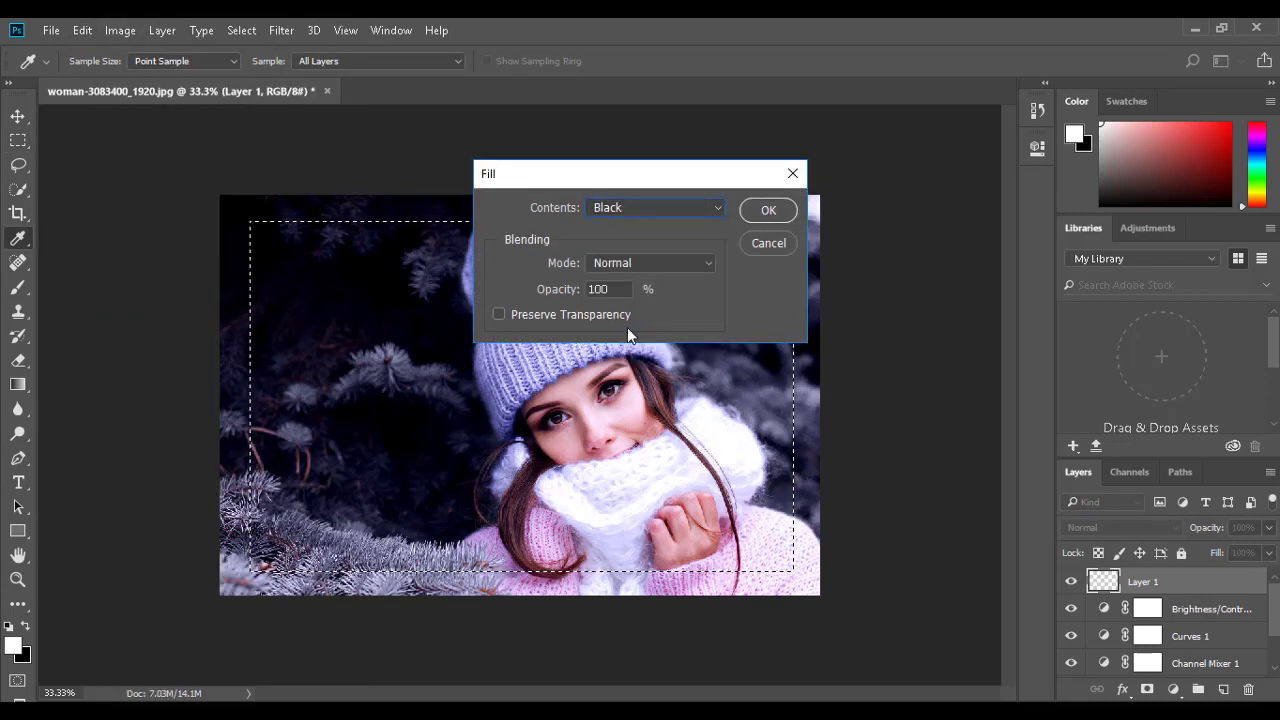
click(770, 216)
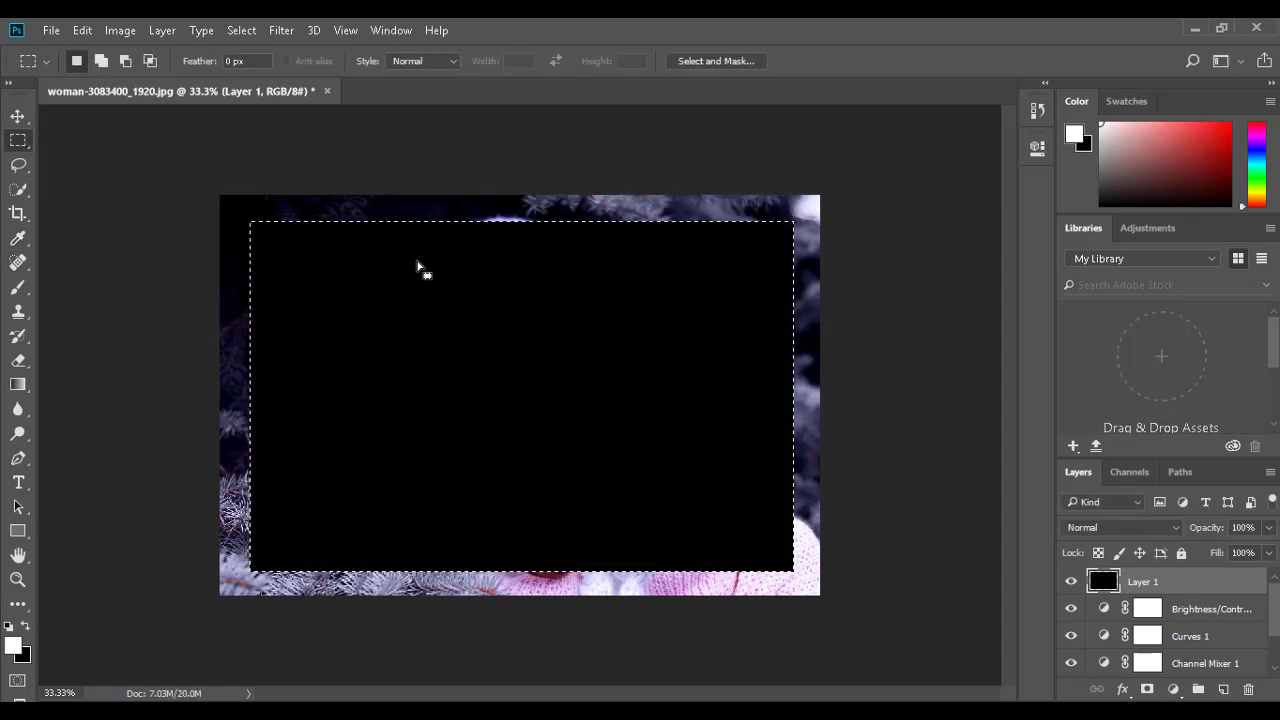
Apply Add Noise to the black rectangle at 168.20% with Gaussian distribution and Monochromatic on.
click(280, 30)
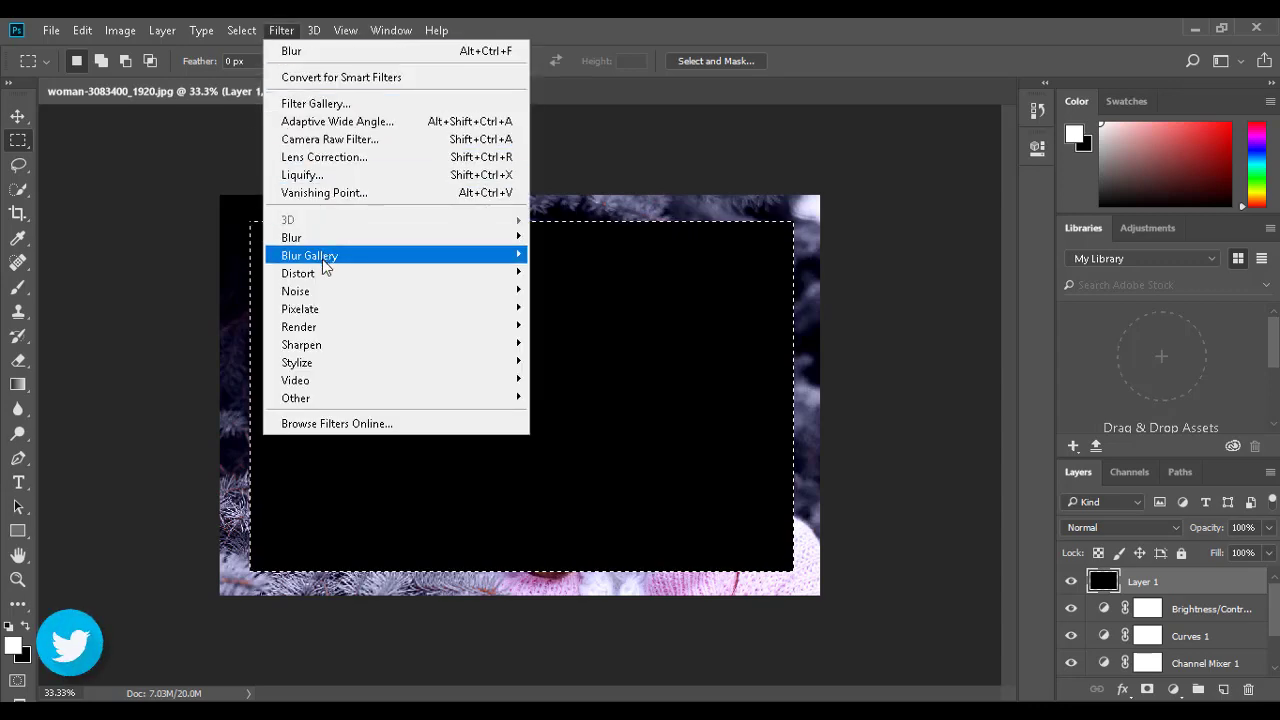
mouse_move(434, 290)
click(570, 291)
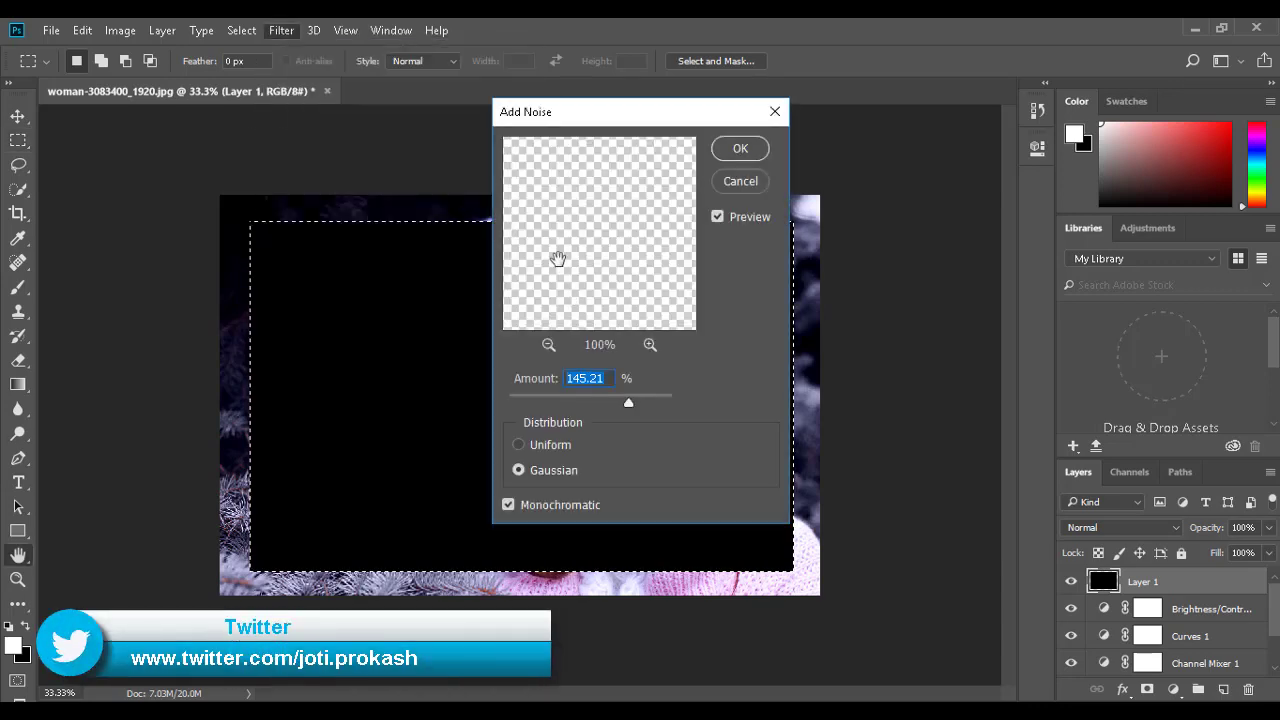
mouse_move(605, 402)
mouse_down()
mouse_move(564, 400)
mouse_move(628, 403)
mouse_up()
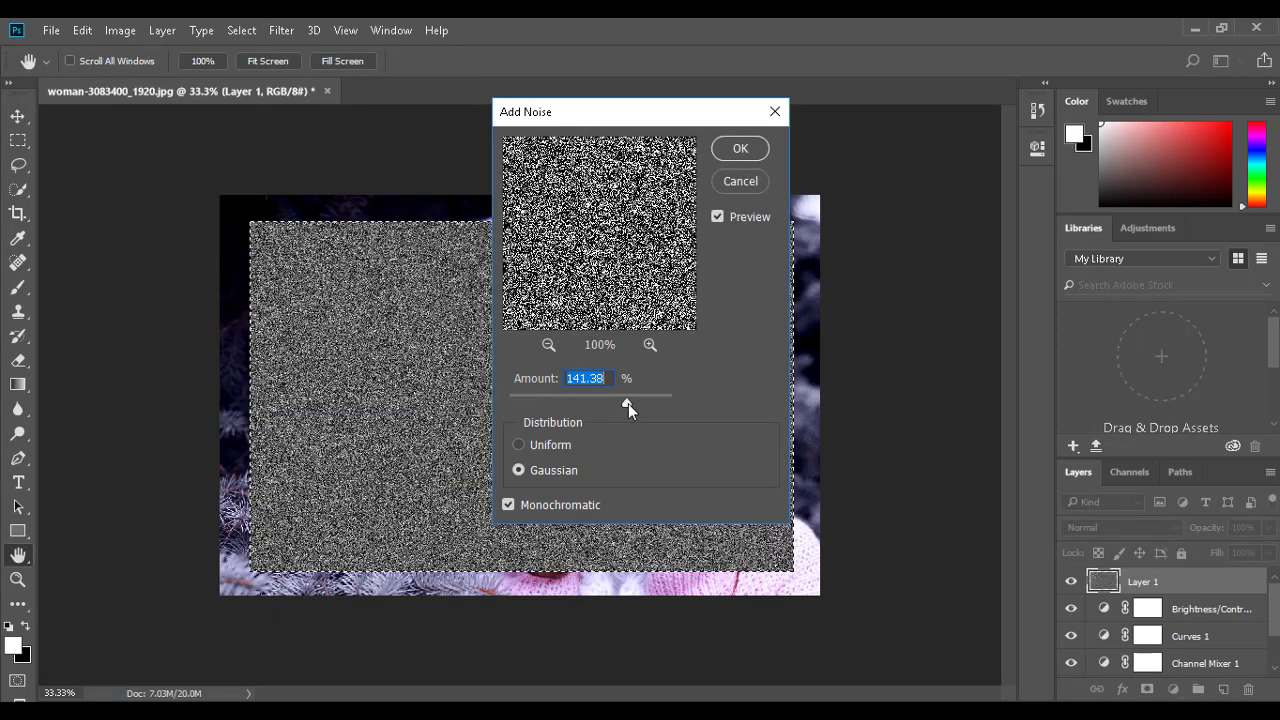
drag(628, 403, 639, 403)
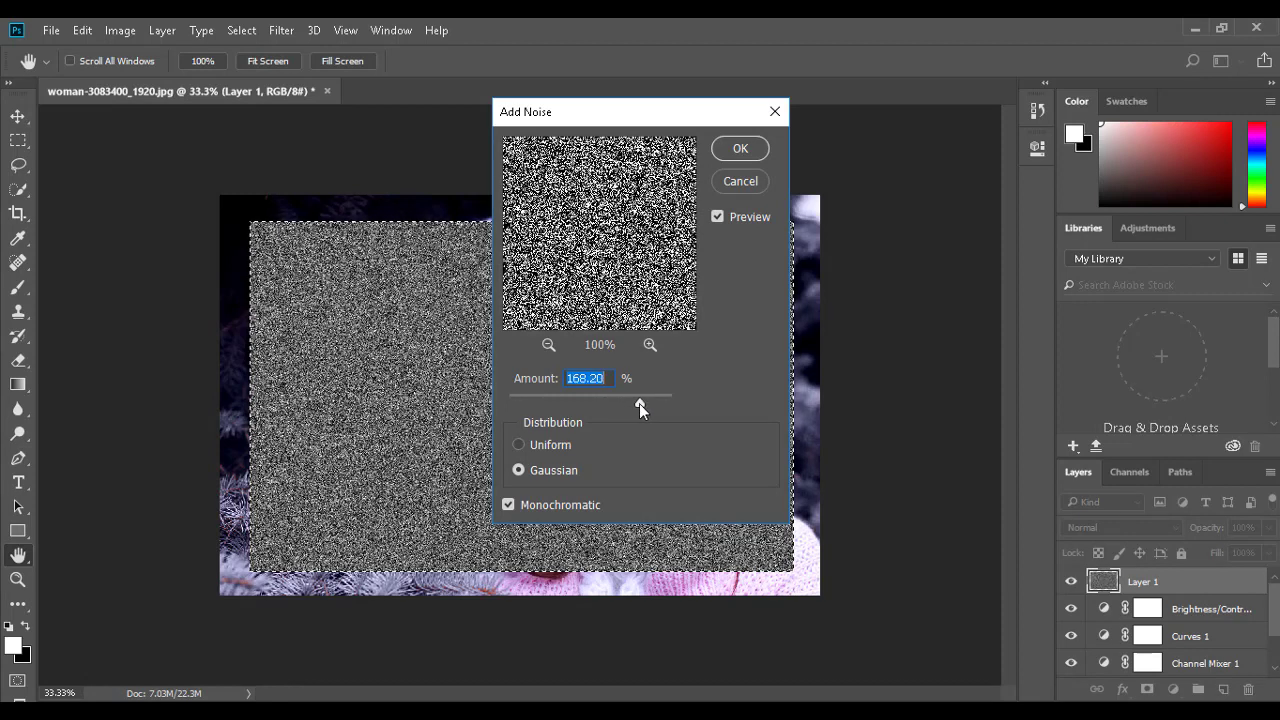
click(733, 148)
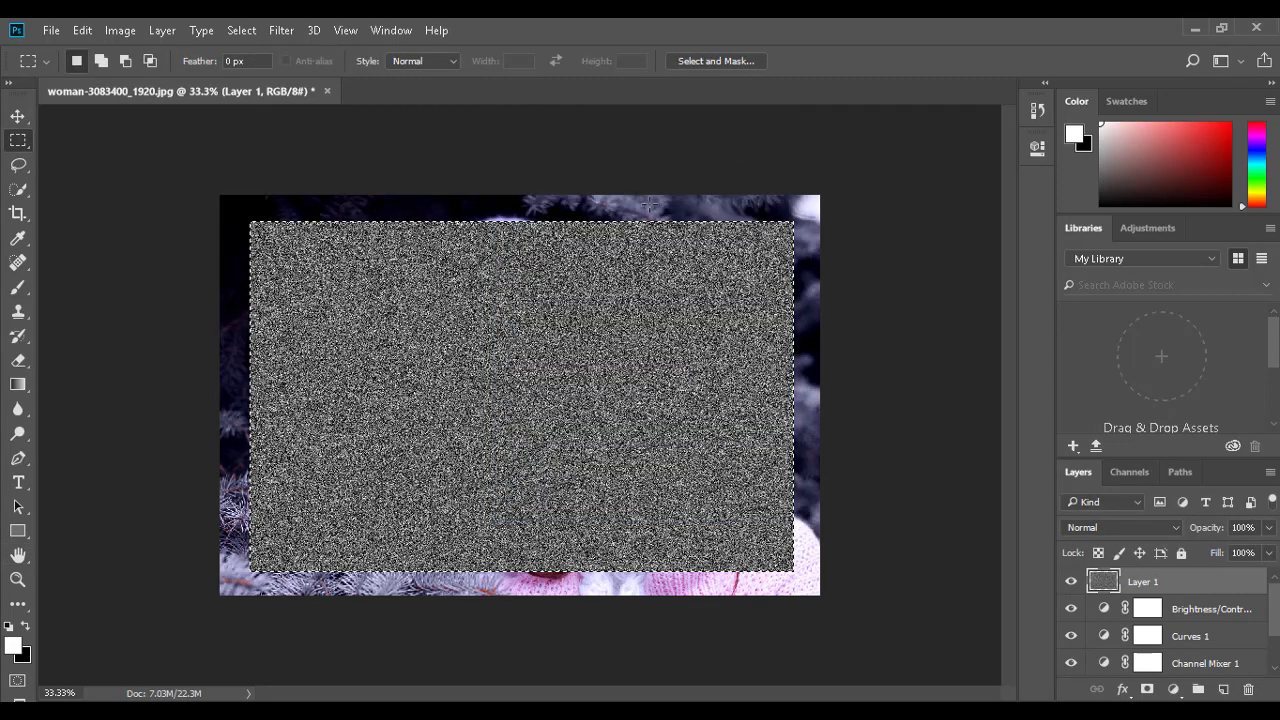
Apply a Gaussian Blur with a 3.0 pixel radius to the noise rectangle on Layer 1.
click(249, 36)
mouse_move(281, 32)
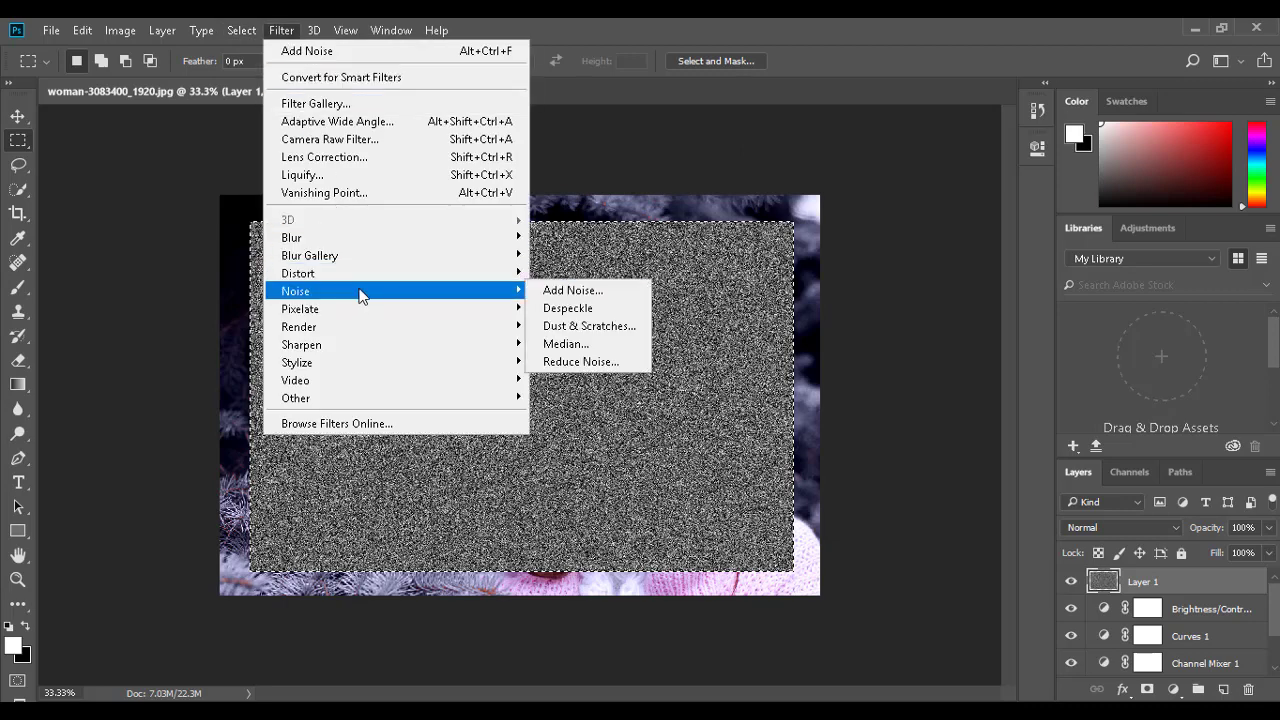
mouse_move(358, 397)
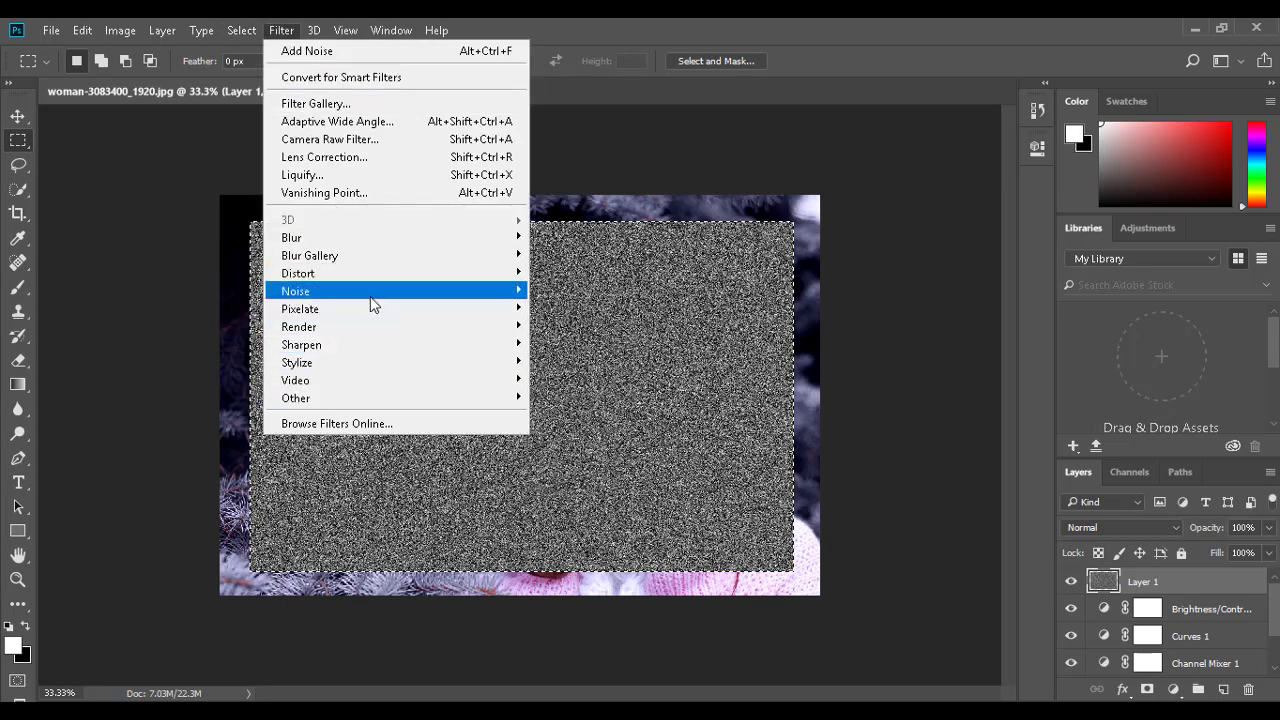
mouse_move(370, 303)
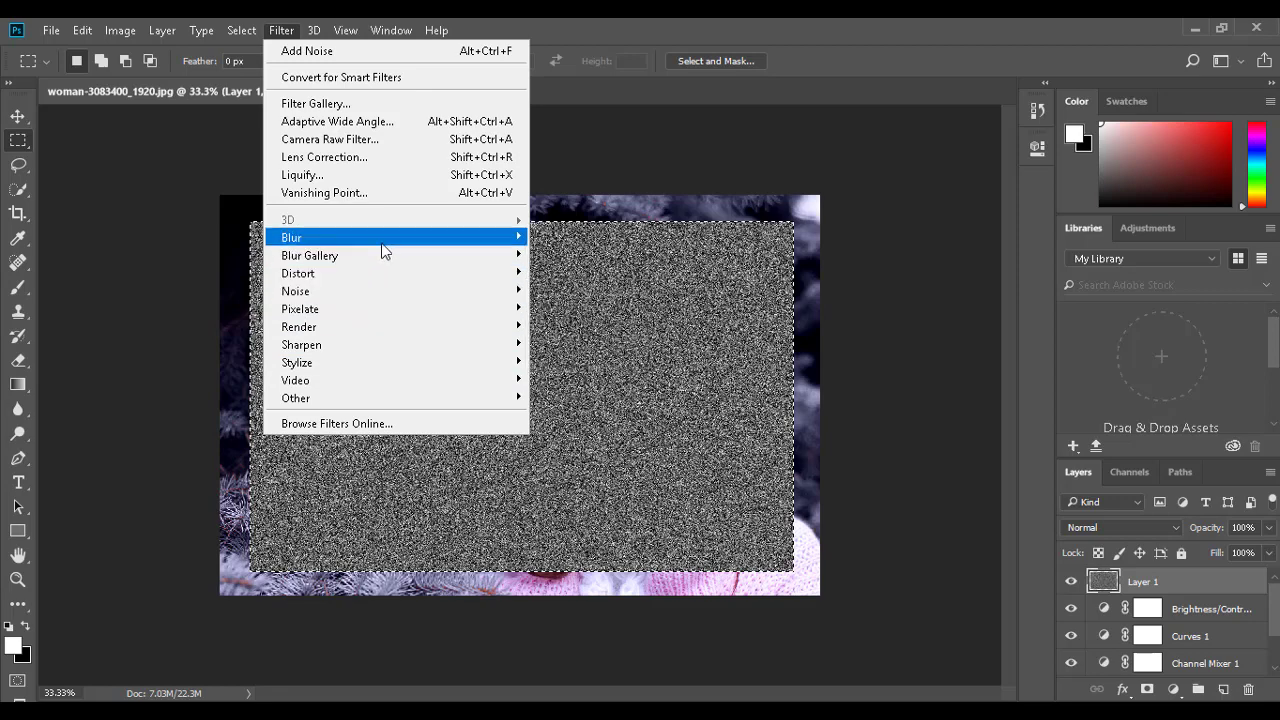
mouse_move(384, 242)
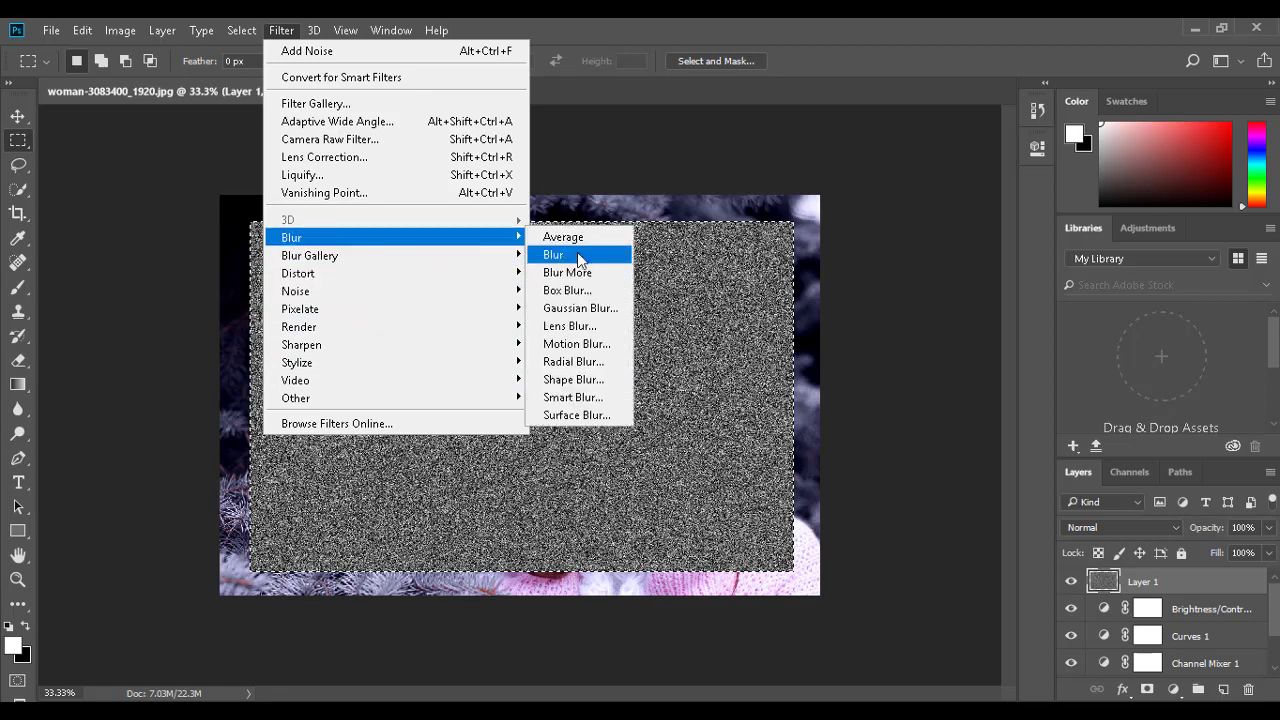
click(590, 307)
drag(600, 291, 614, 291)
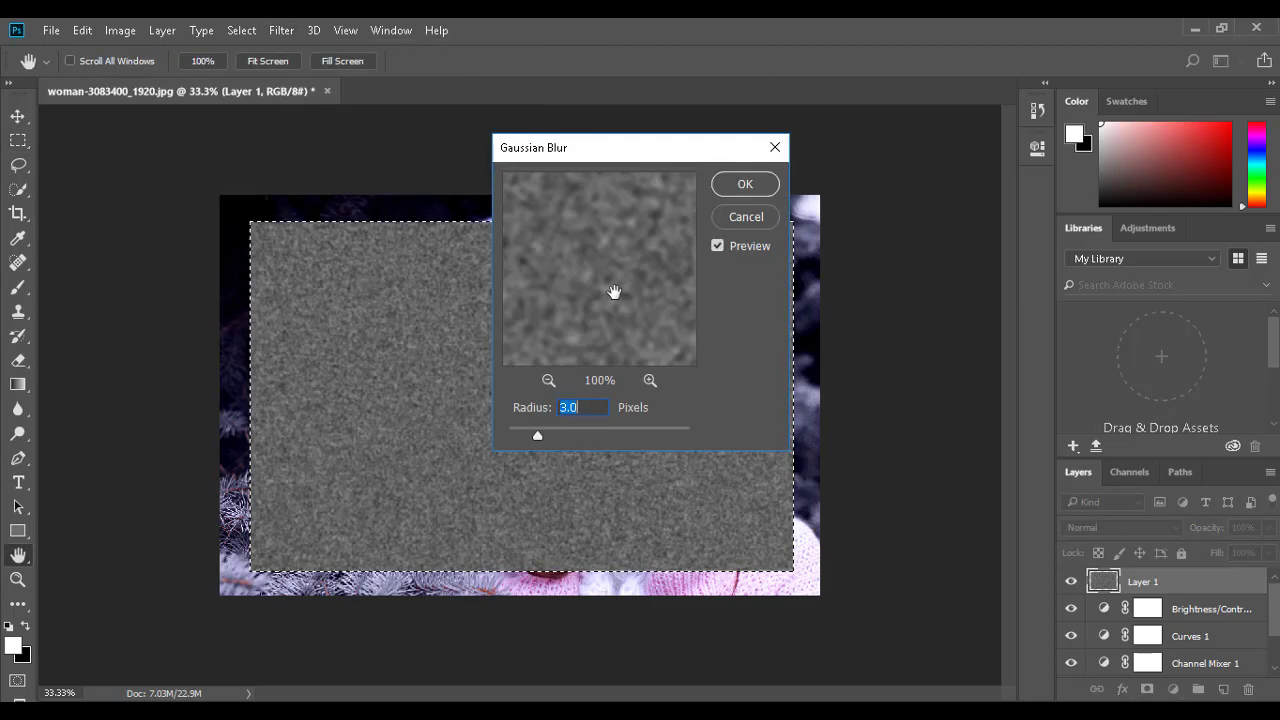
mouse_move(537, 436)
mouse_down()
mouse_move(527, 440)
mouse_move(538, 436)
mouse_up()
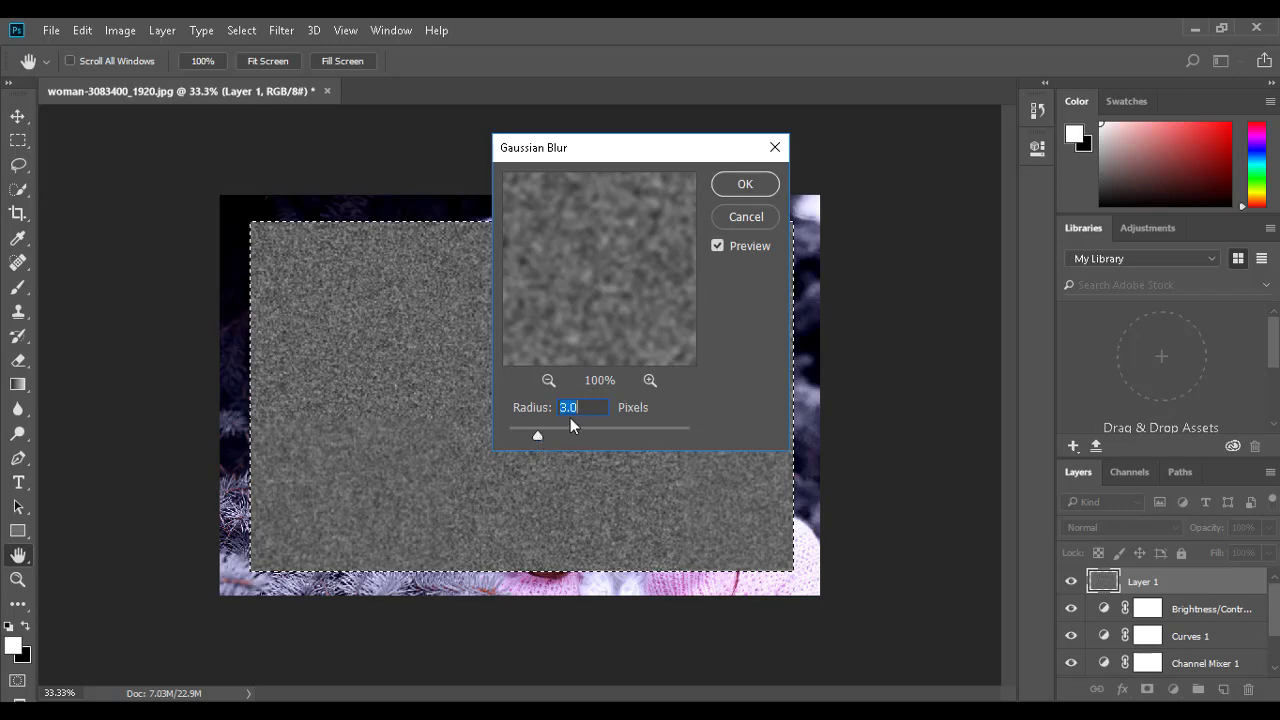
click(745, 186)
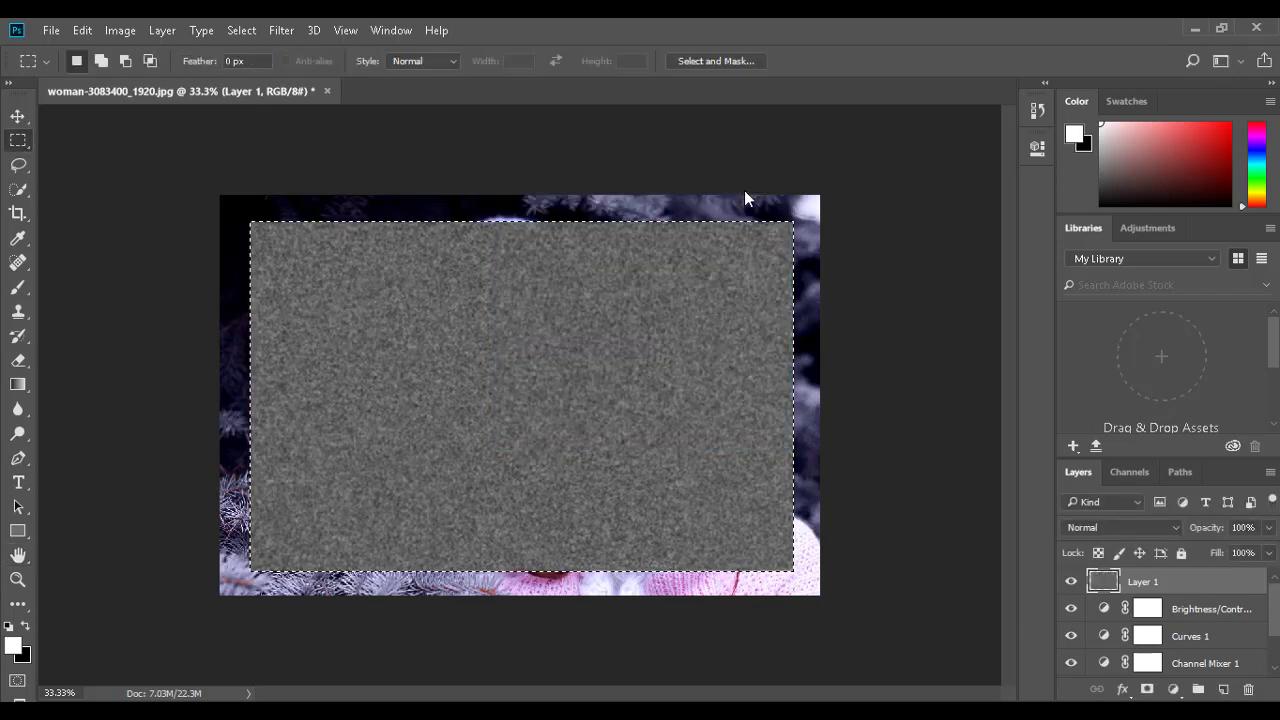
Apply a Threshold adjustment at level 121 to the blurred noise, turning it into white specks on black.
click(120, 30)
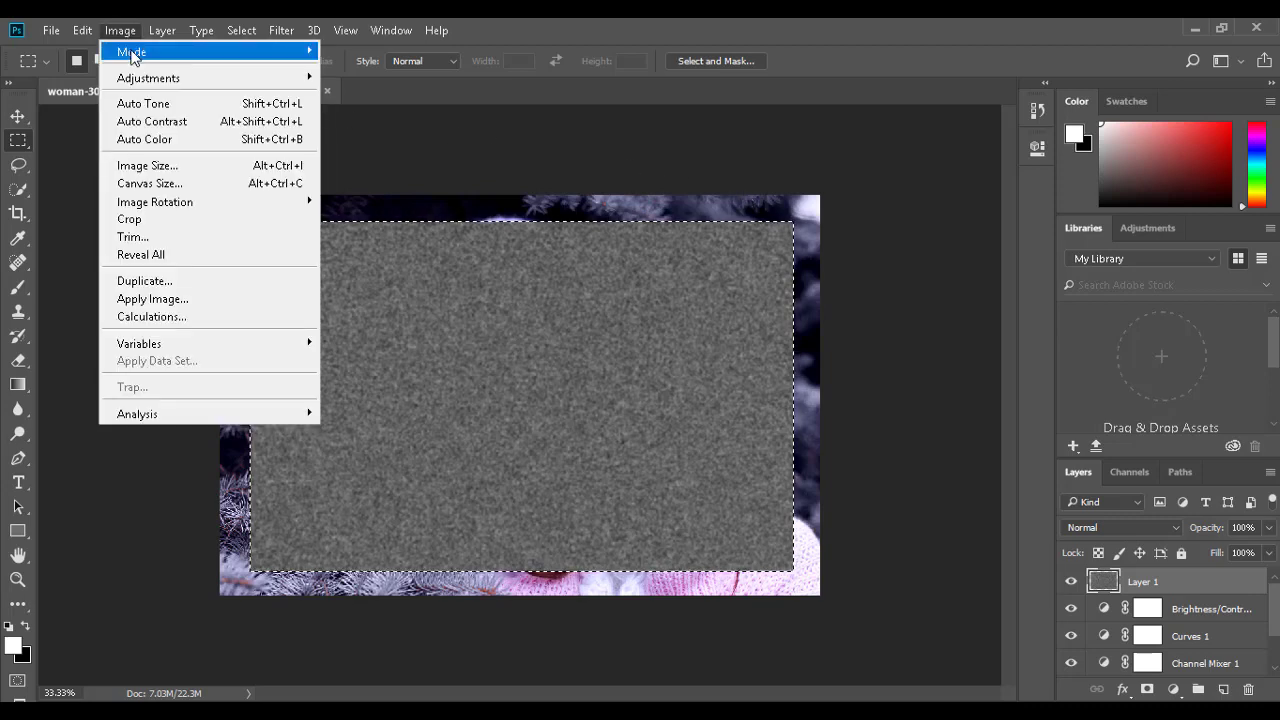
mouse_move(150, 78)
click(423, 326)
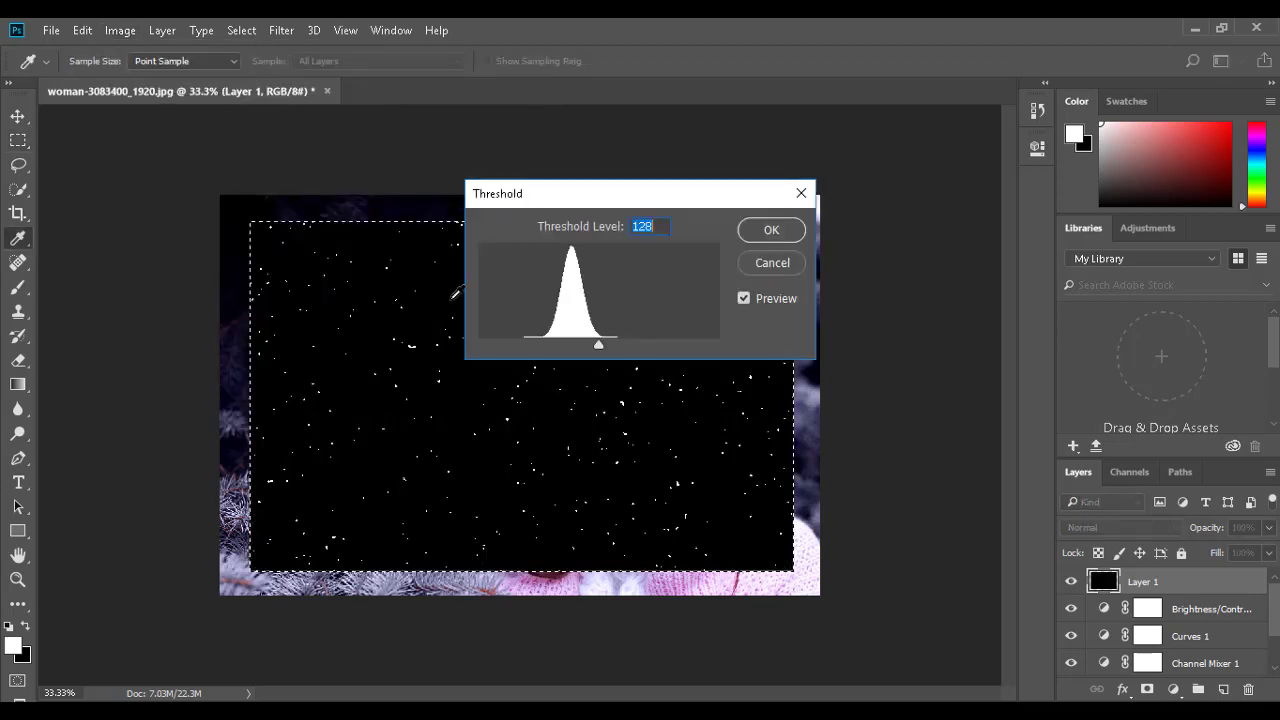
drag(660, 194, 945, 199)
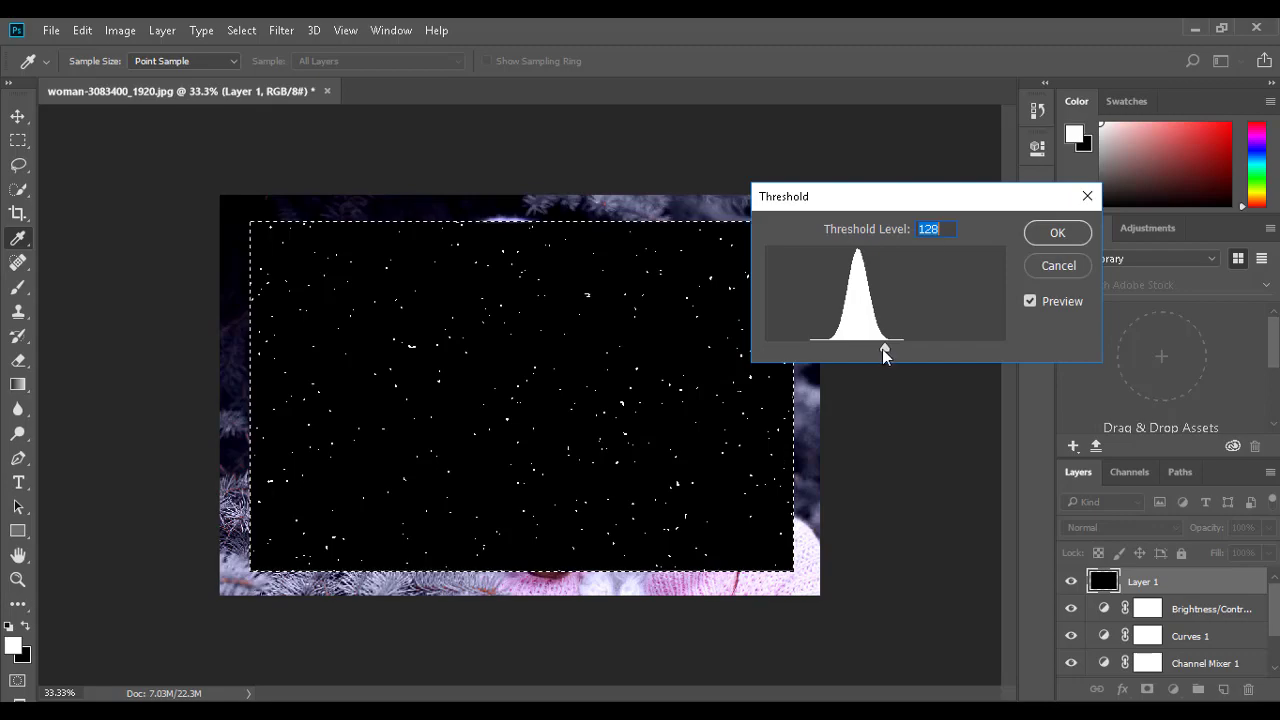
mouse_move(886, 349)
mouse_down()
mouse_move(856, 349)
mouse_move(878, 352)
mouse_up()
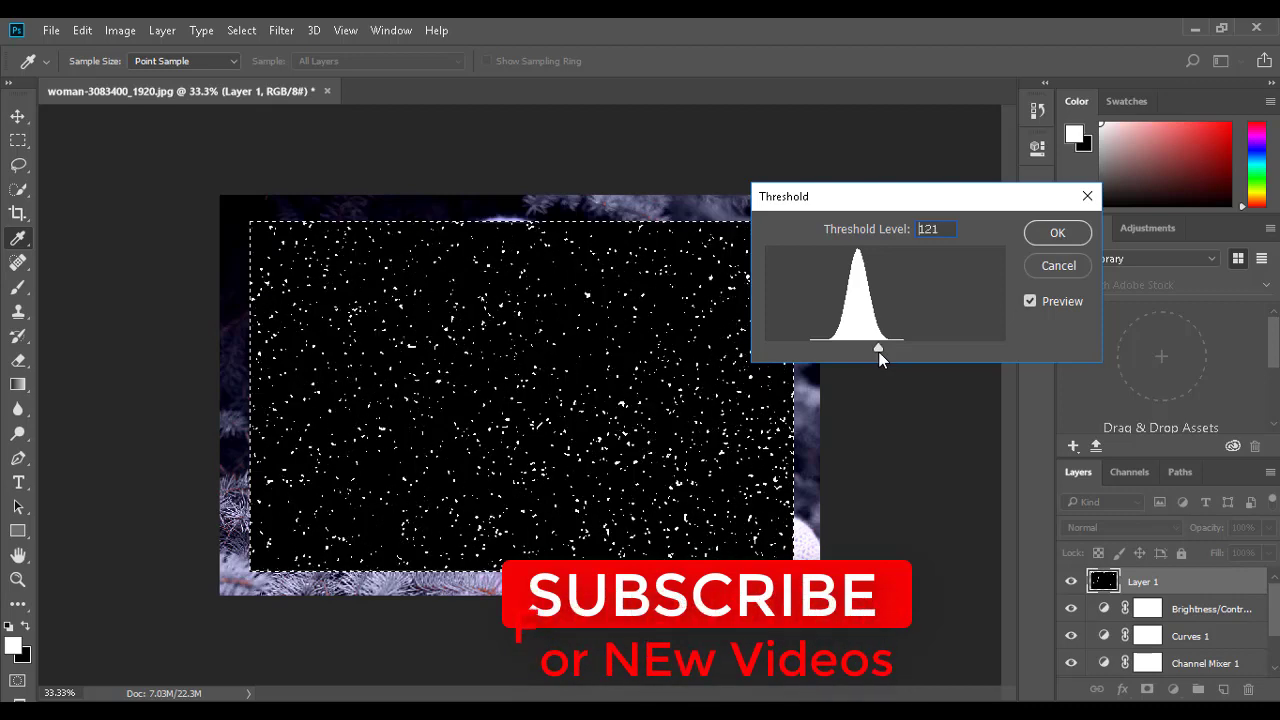
click(1044, 239)
key(m)
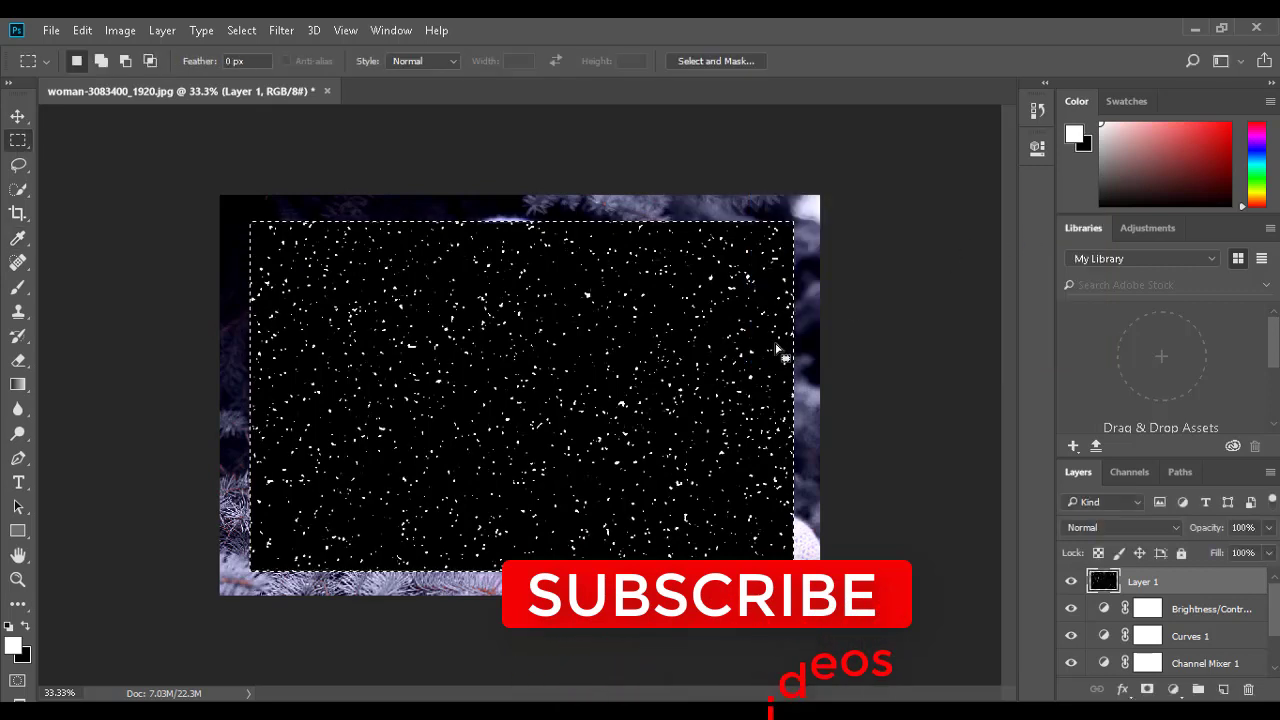
Deselect the rectangle and set the speck layer's blend mode to Screen.
click(249, 34)
click(253, 67)
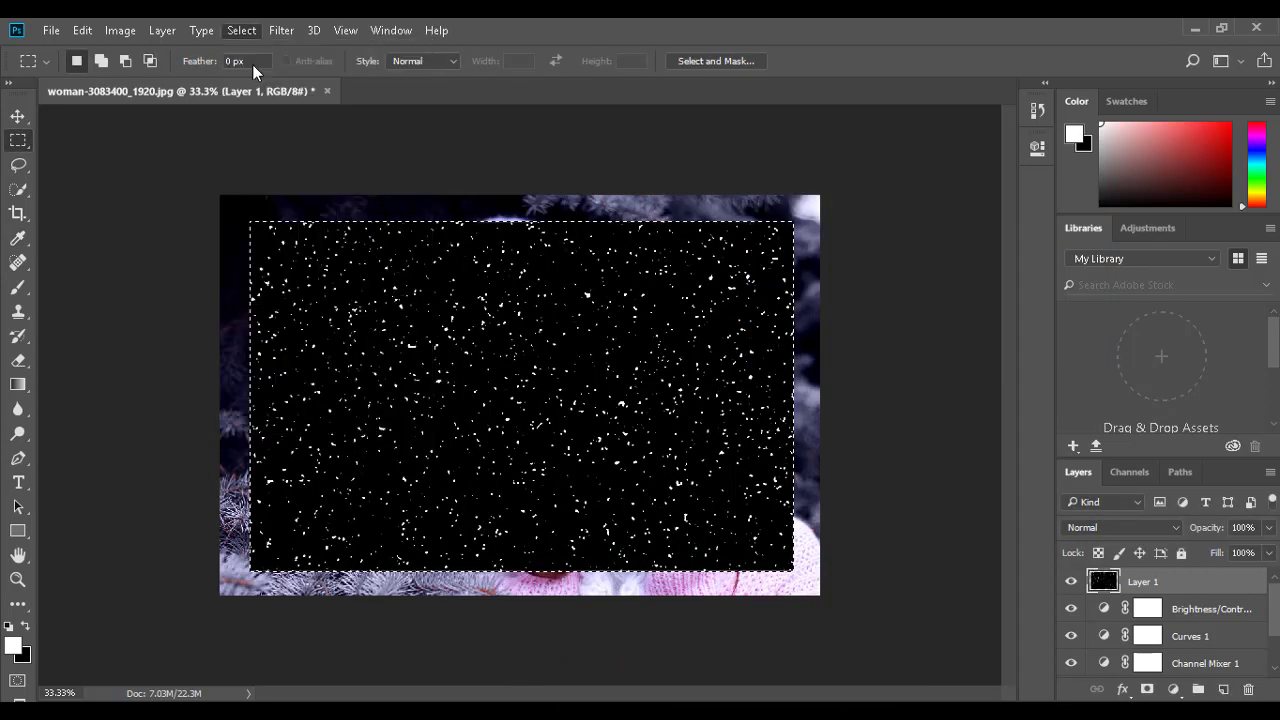
click(25, 117)
click(1111, 528)
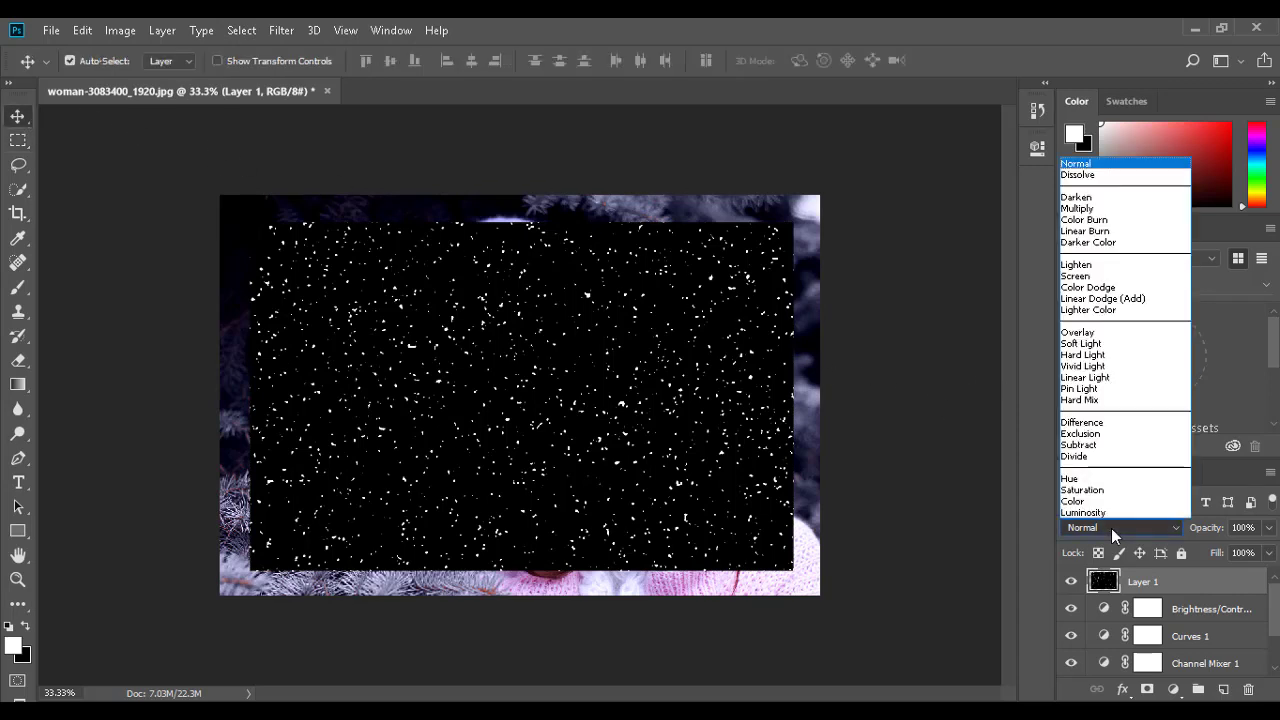
click(1116, 277)
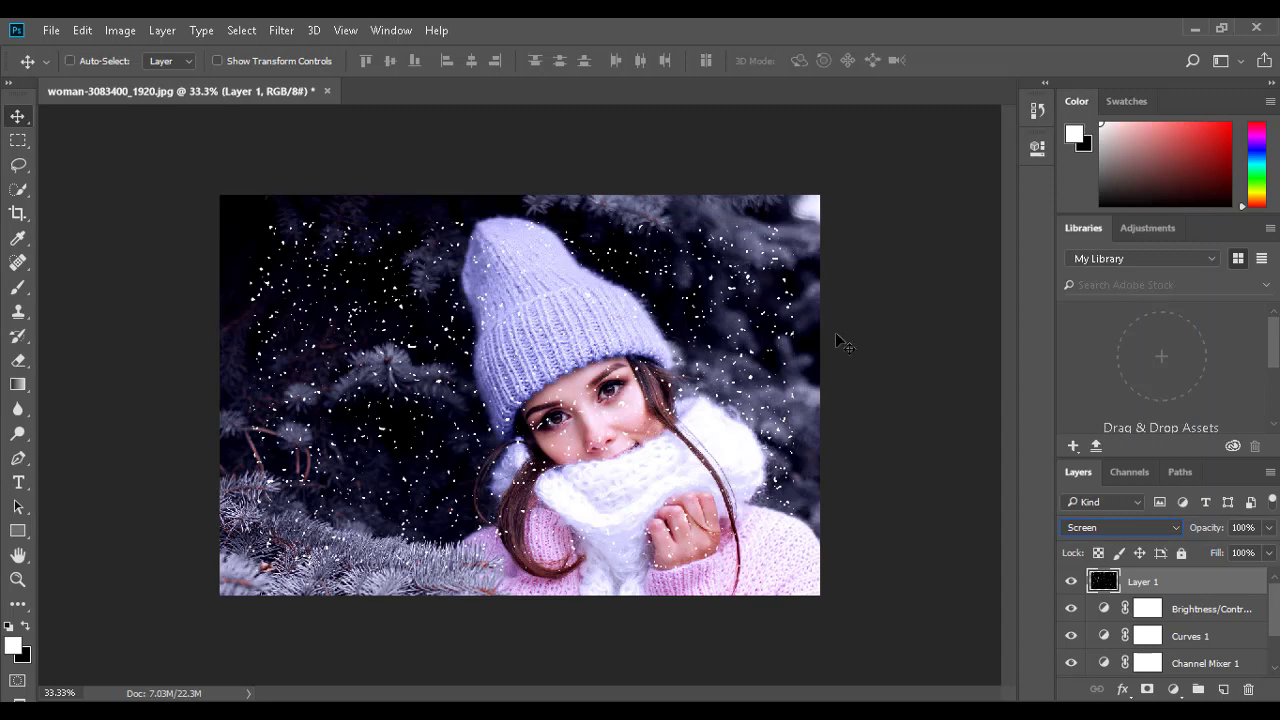
Scale the speck layer up from its centre to about 116% so it covers the whole photo.
key(ctrl+t)
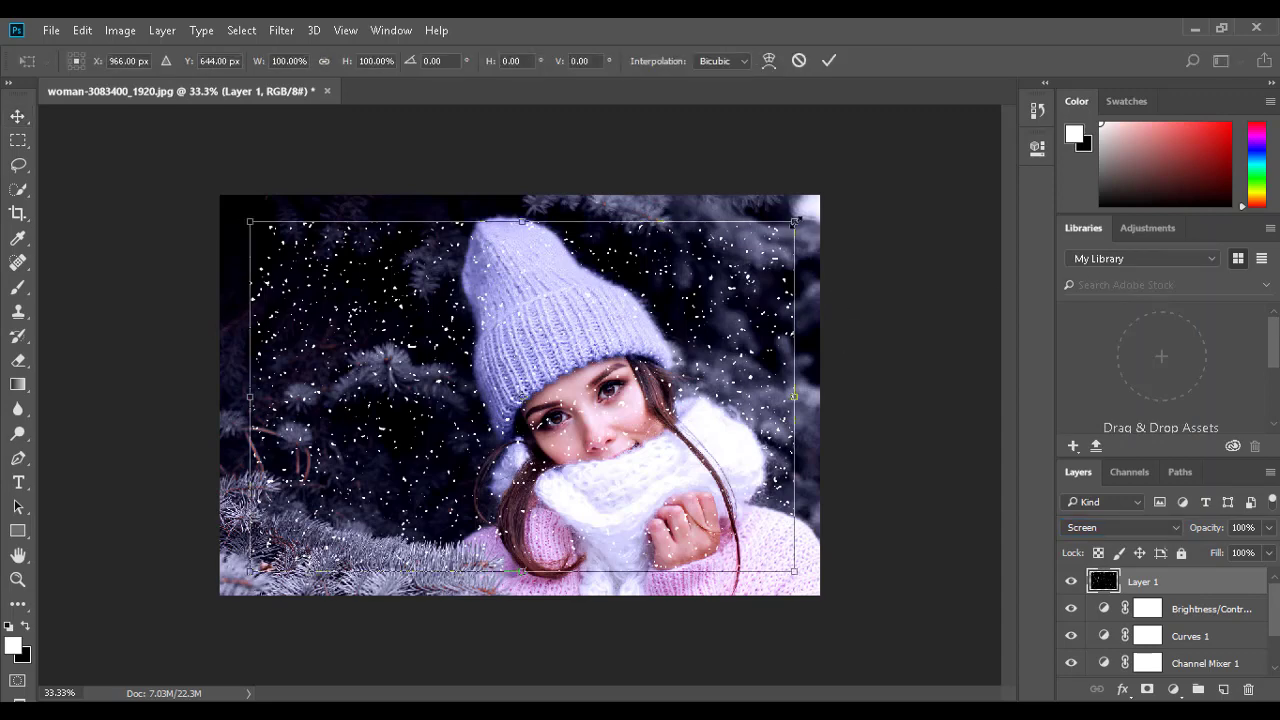
drag(794, 221, 837, 194)
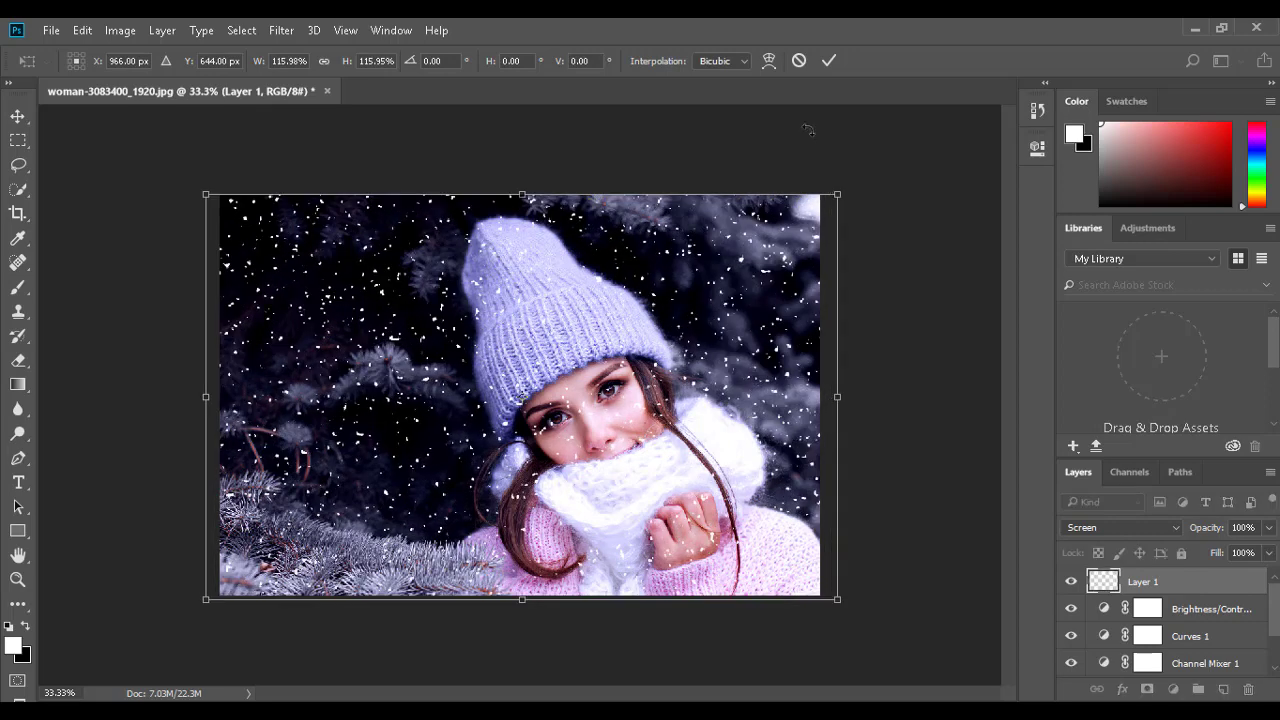
click(828, 63)
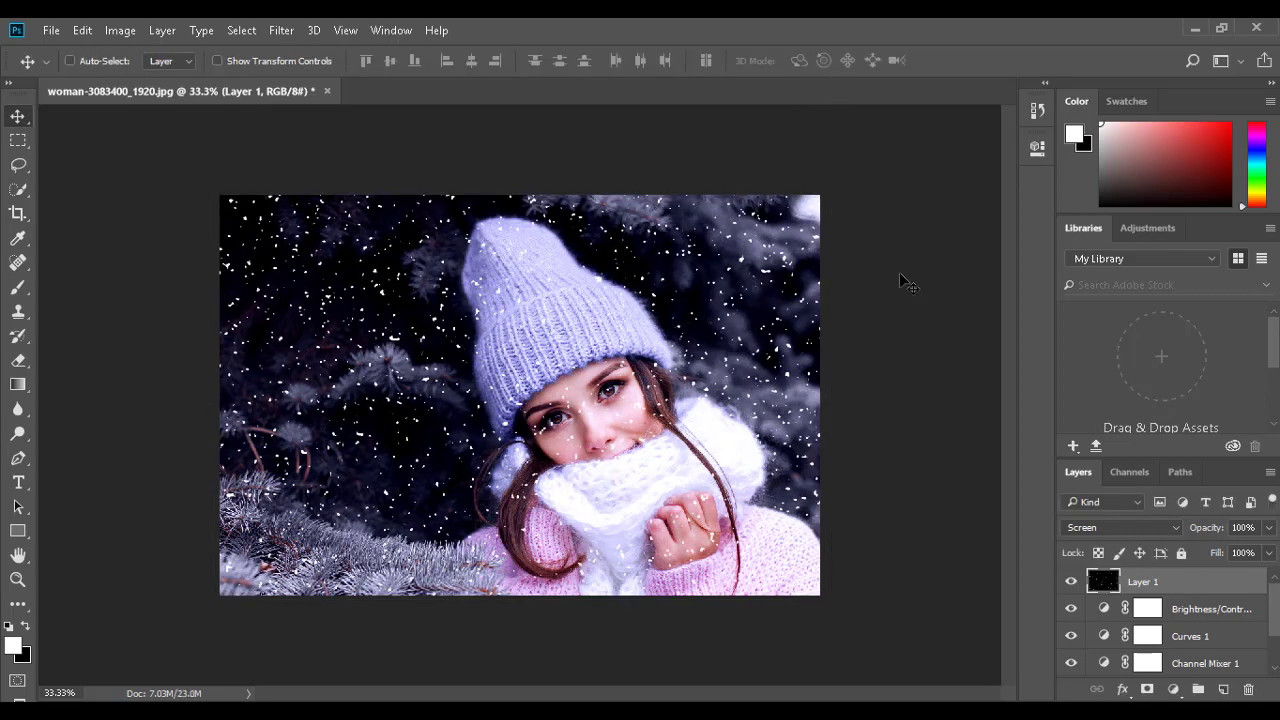
Duplicate the speck layer, naming the original Snow 1 and the copy Snow 2.
drag(1177, 593, 1224, 689)
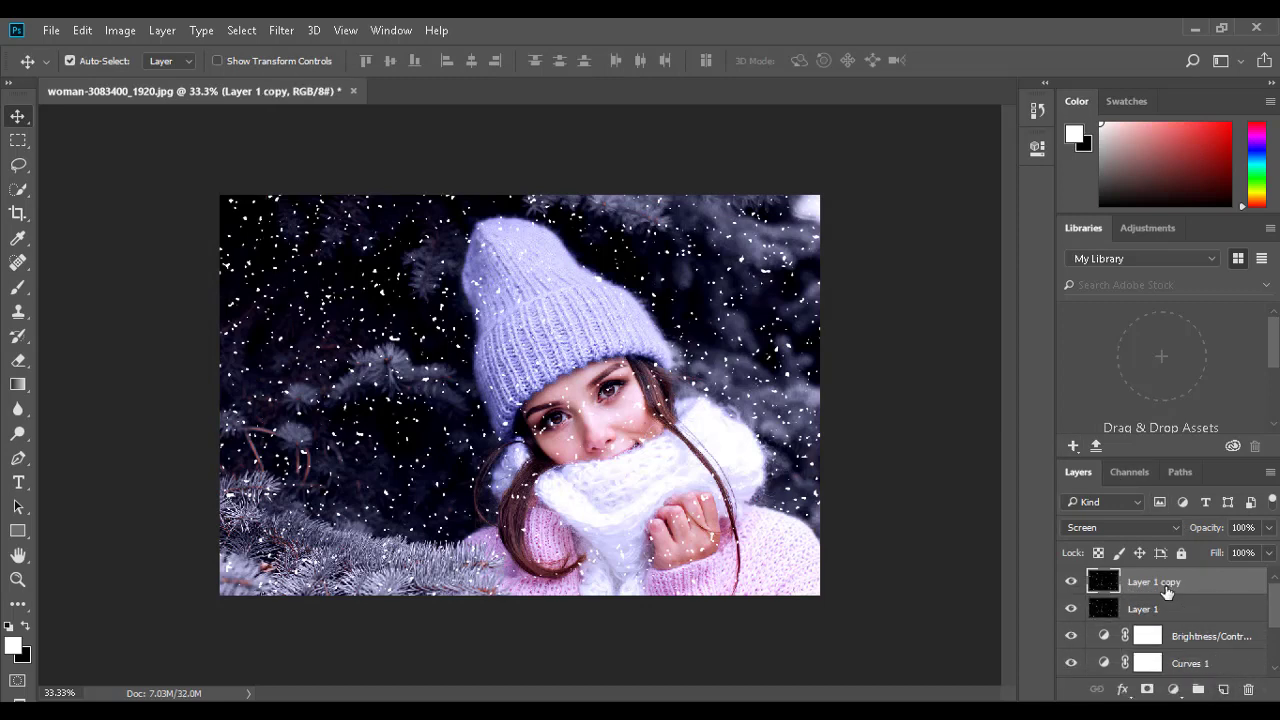
click(1150, 609)
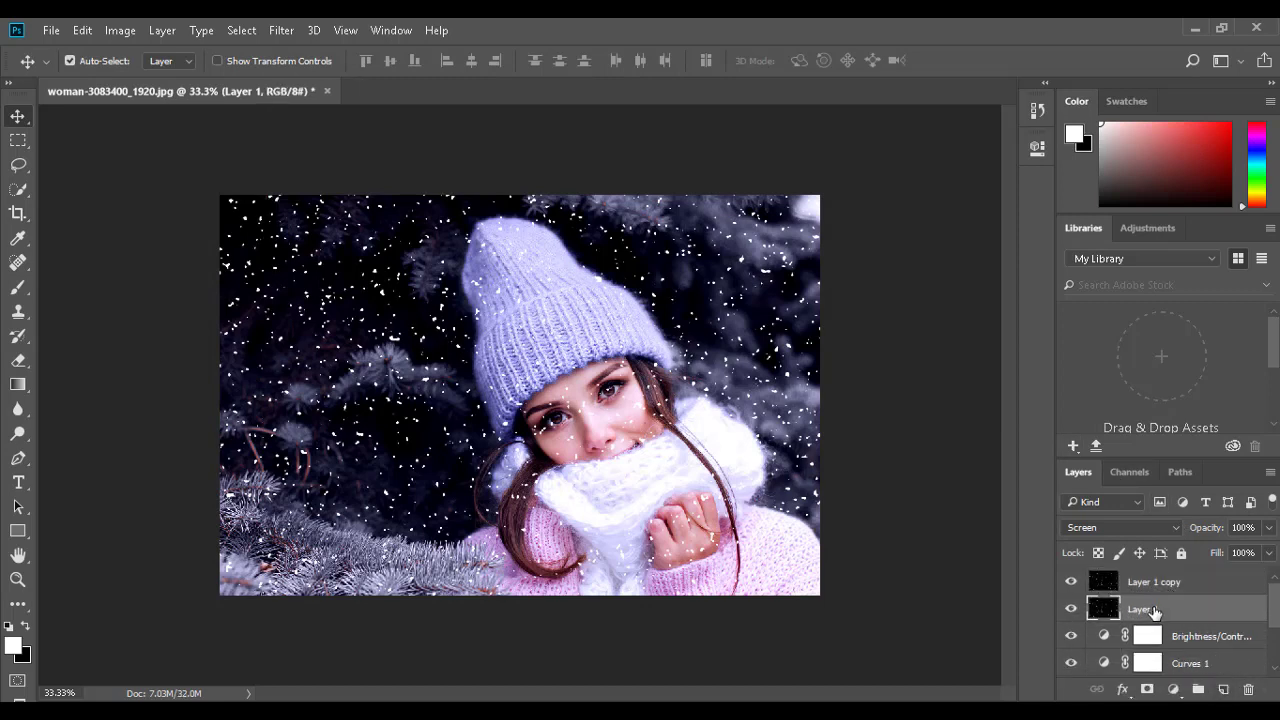
double_click(1144, 608)
key(Return)
double_click(1156, 583)
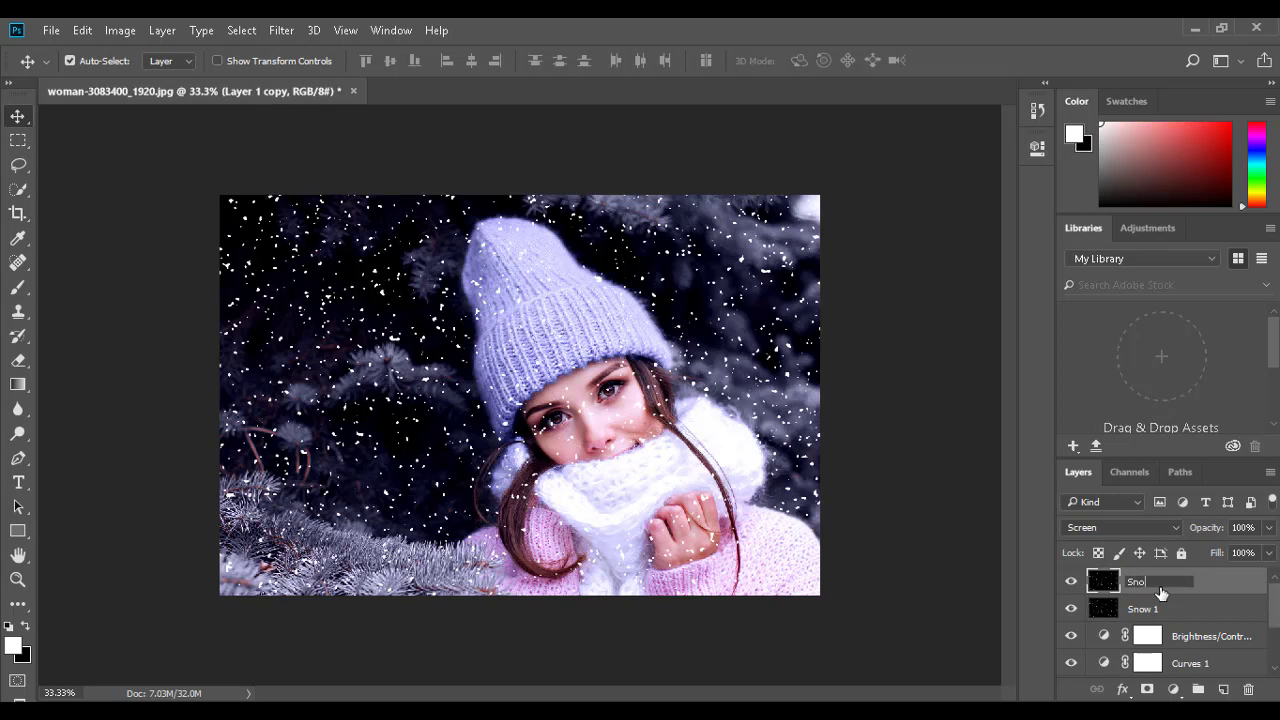
key(Return)
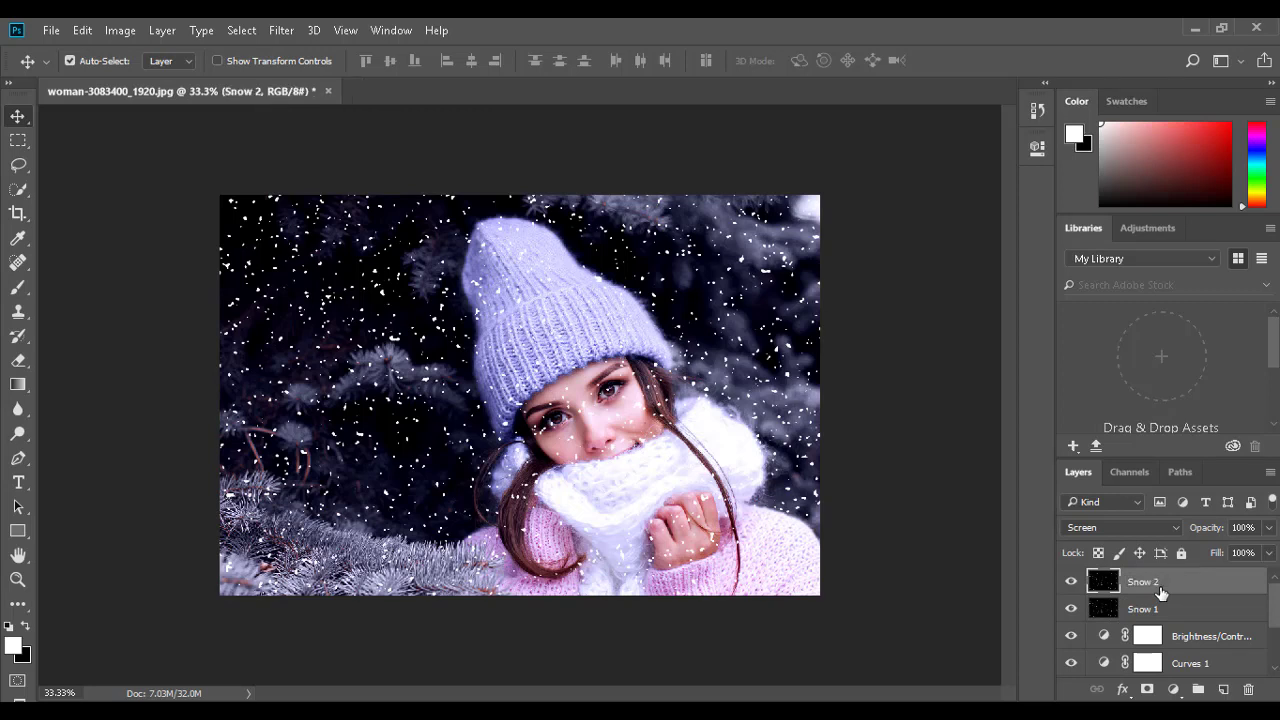
Rotate the Snow 2 layer about 90° and enlarge it to about 152% around its centre.
key(ctrl+t)
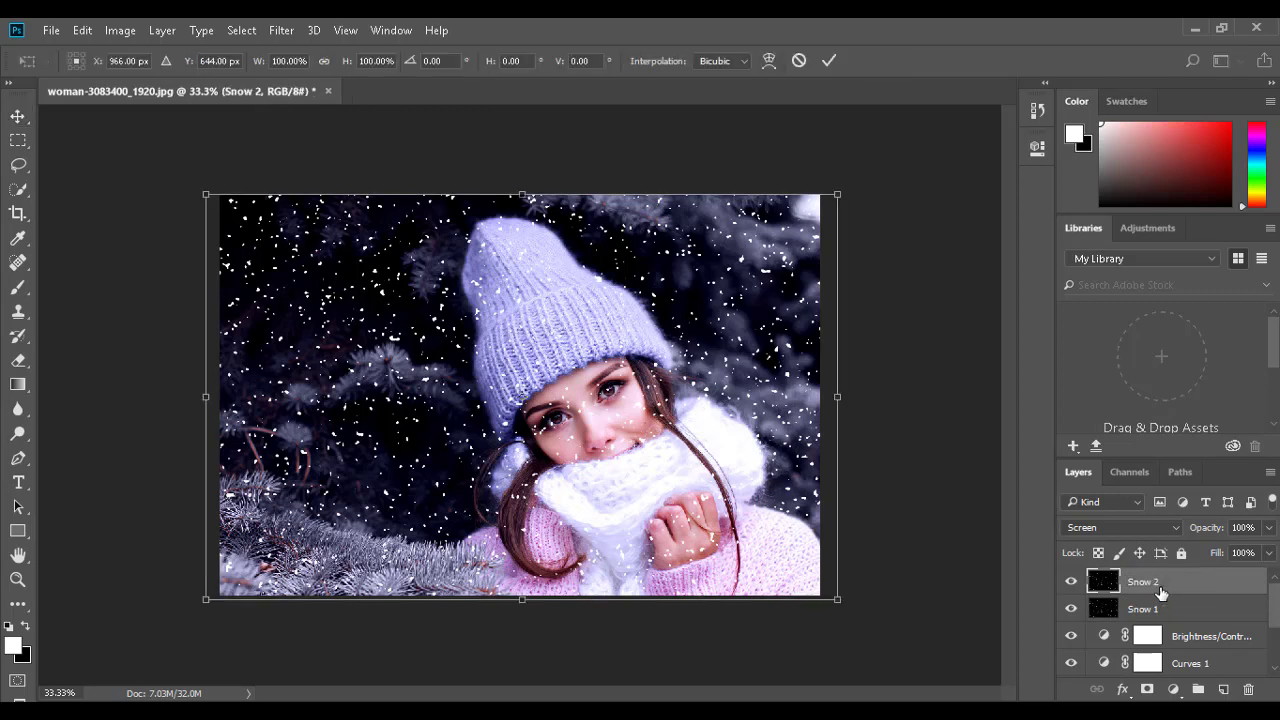
drag(862, 600, 354, 661)
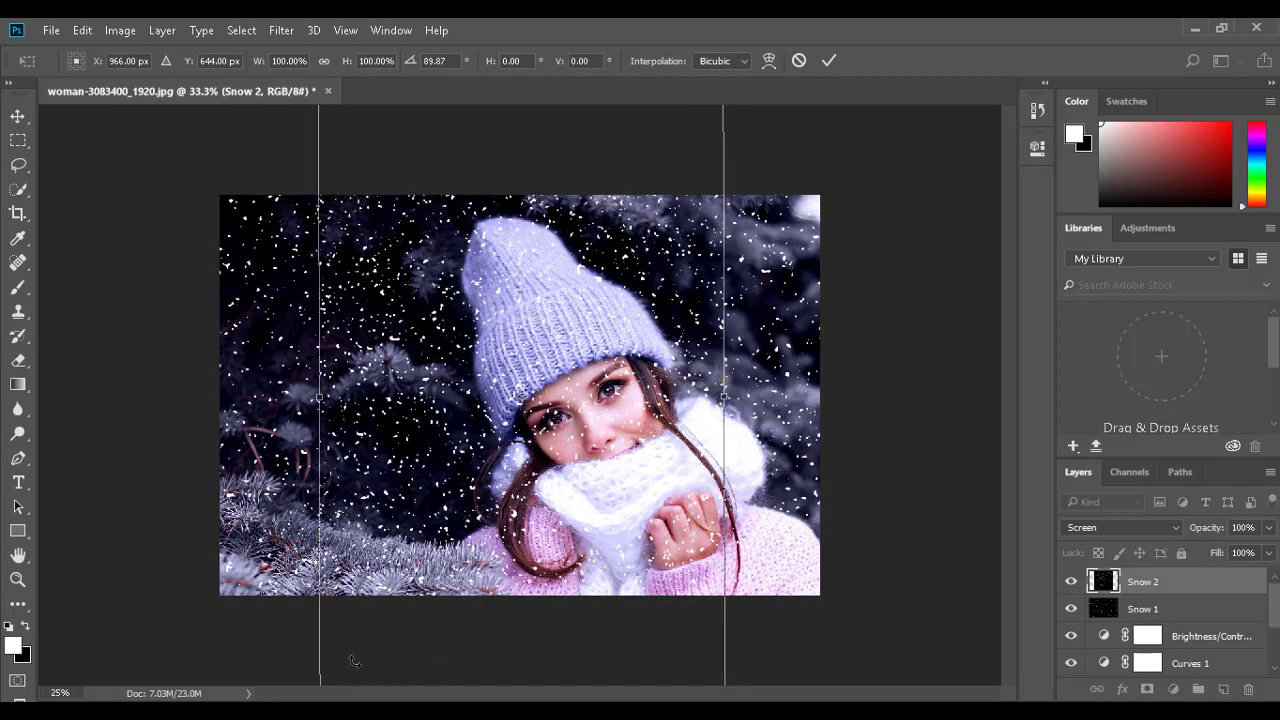
key(ctrl+minus)
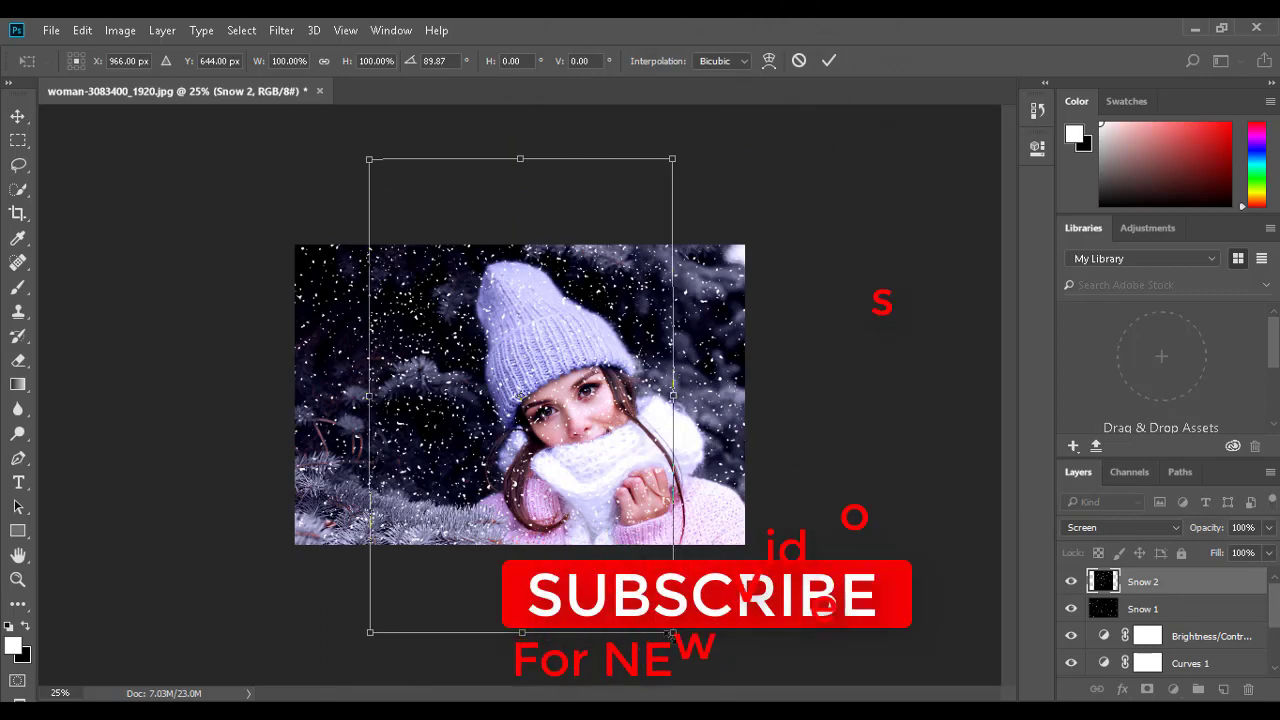
drag(672, 632, 795, 665)
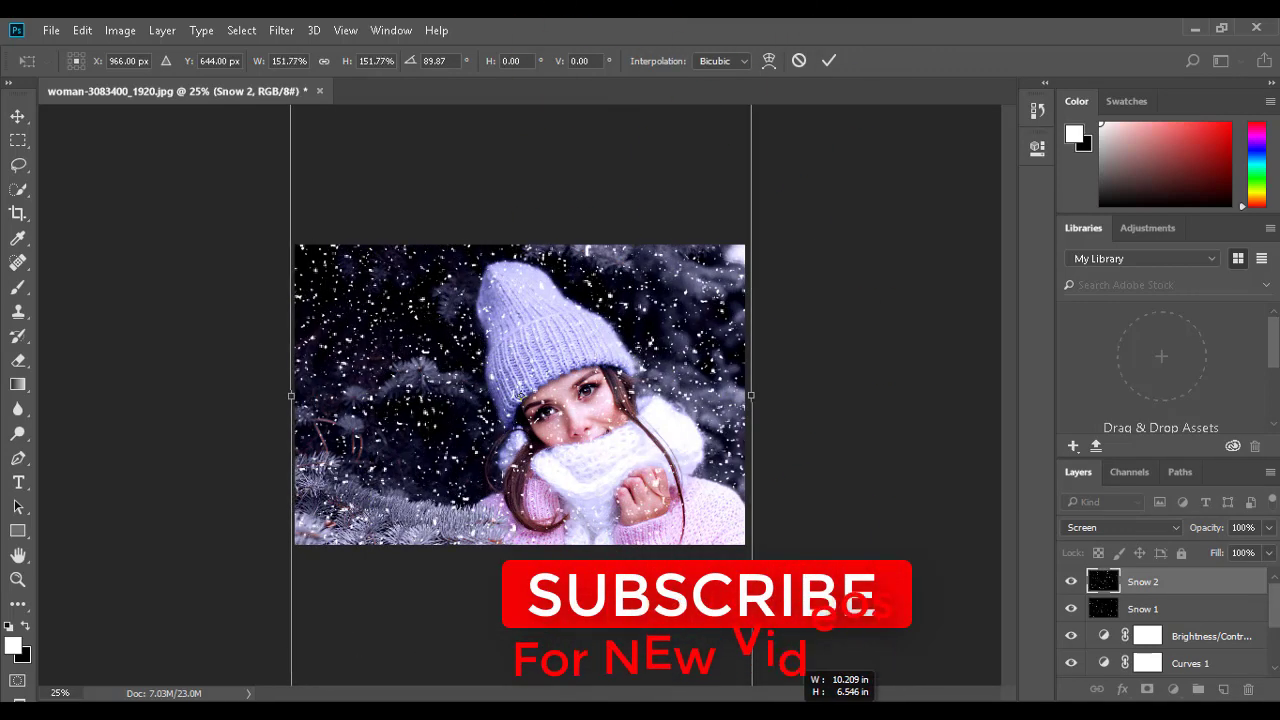
click(829, 61)
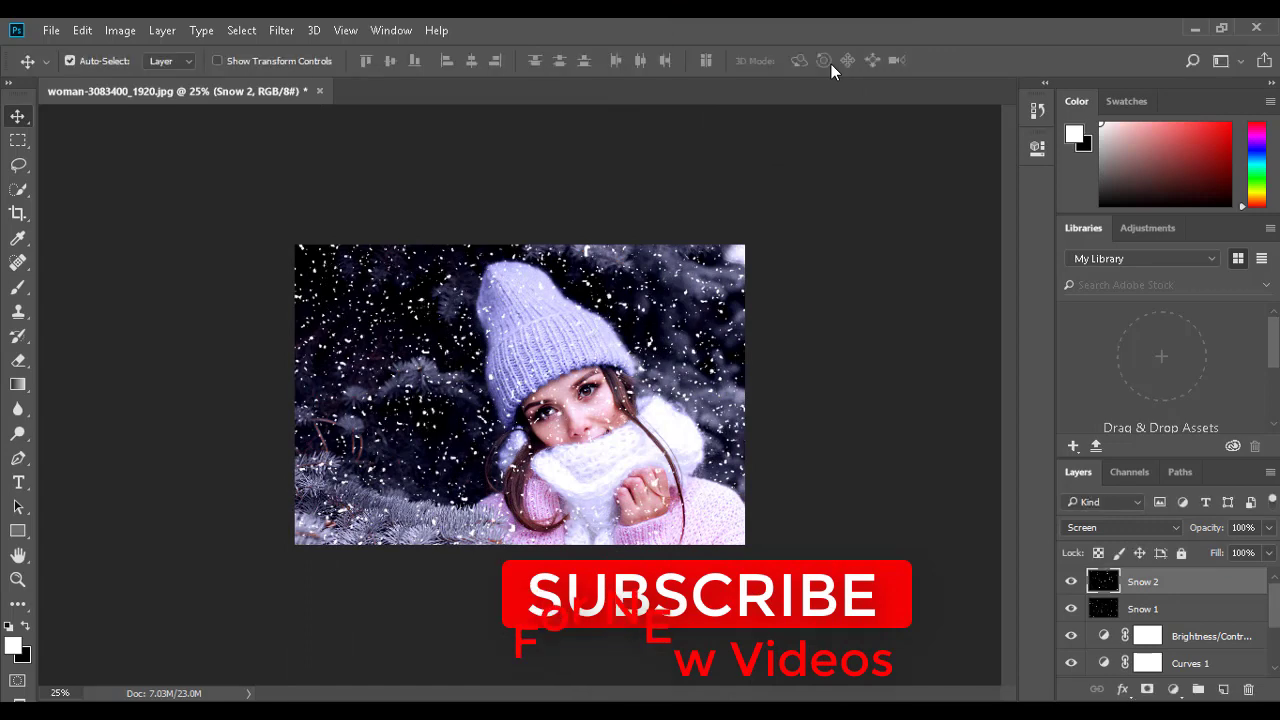
Apply a Motion Blur to the Snow 2 layer with an angle of -43° and a distance of 10 pixels.
click(288, 31)
mouse_move(325, 241)
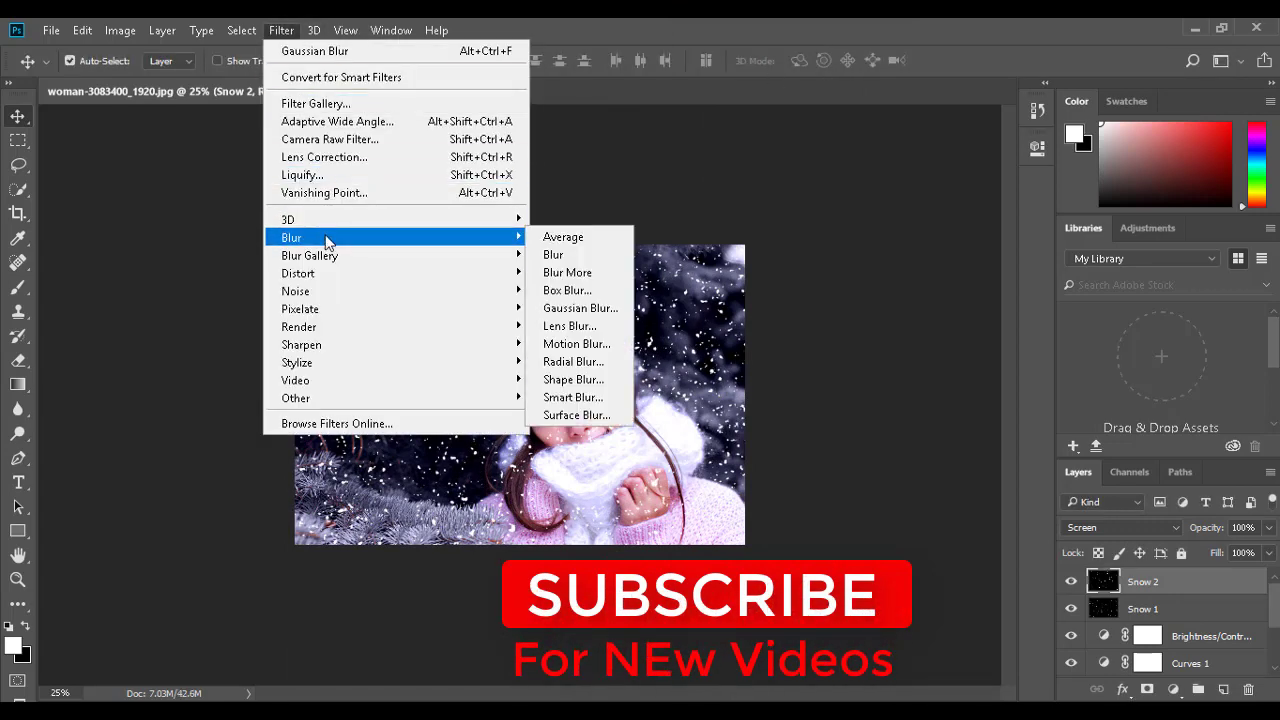
click(574, 343)
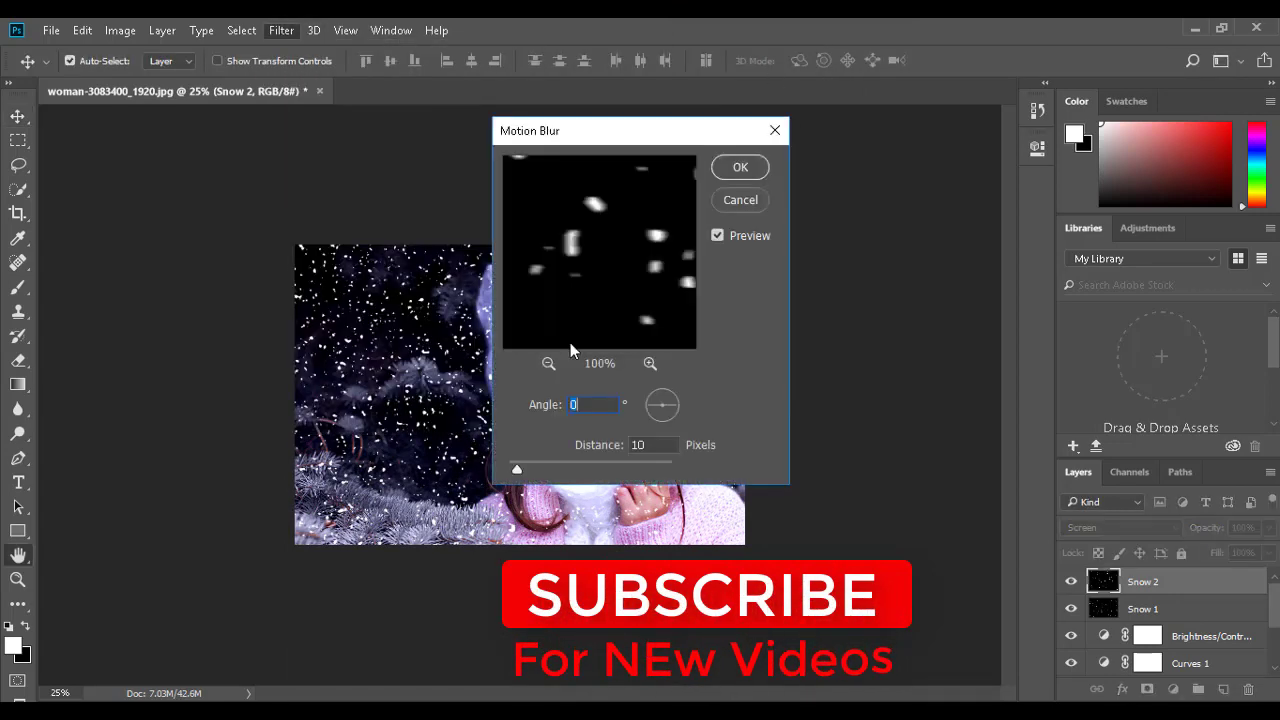
drag(515, 467, 522, 470)
drag(522, 470, 496, 476)
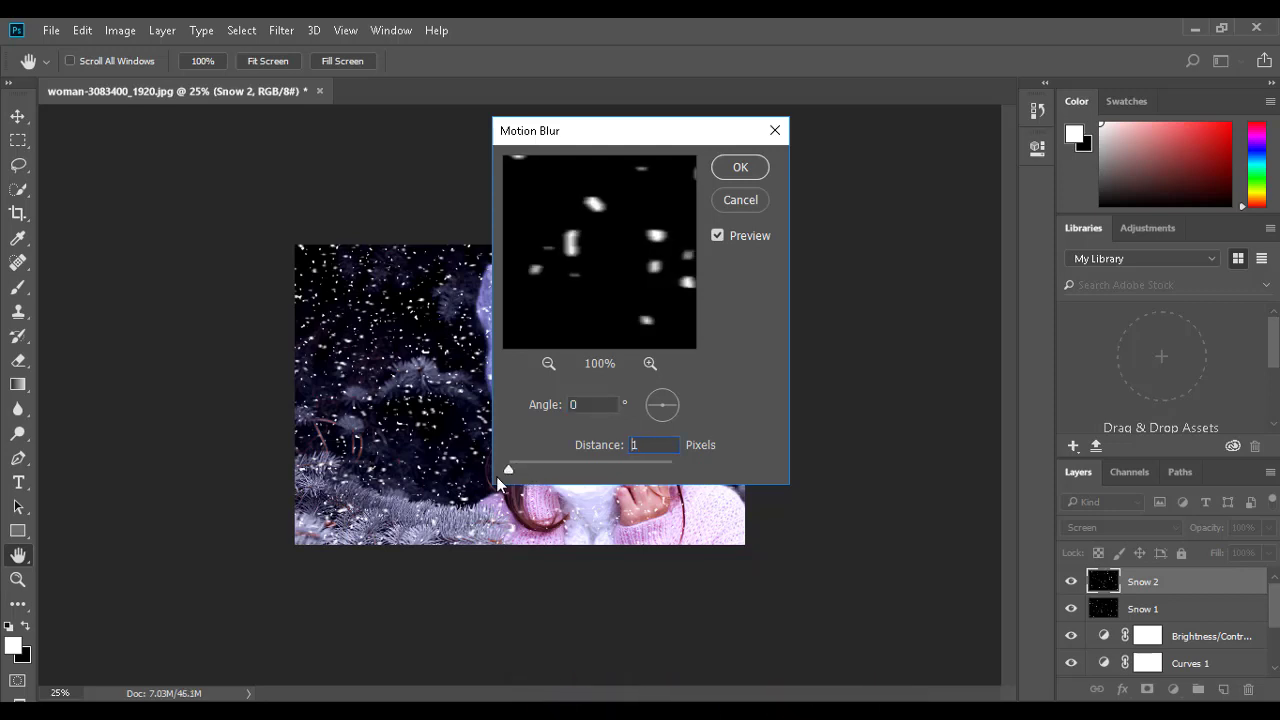
drag(671, 405, 667, 417)
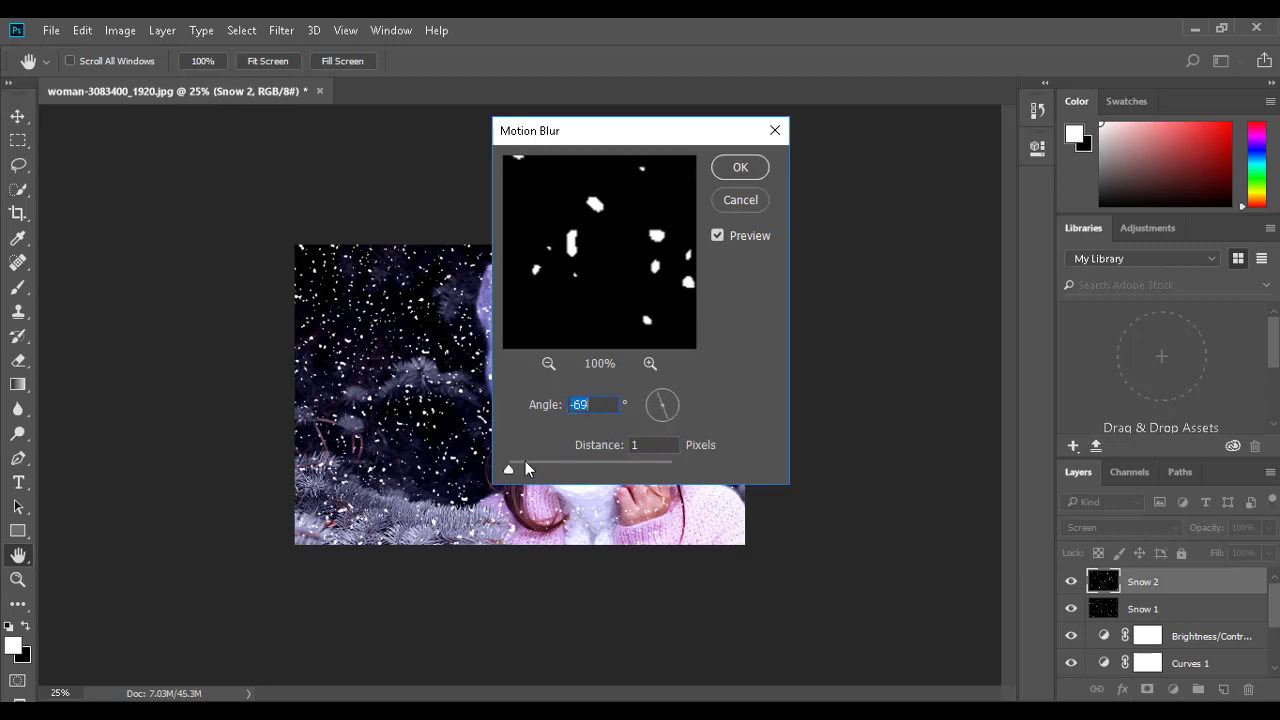
drag(508, 470, 517, 469)
drag(654, 422, 674, 415)
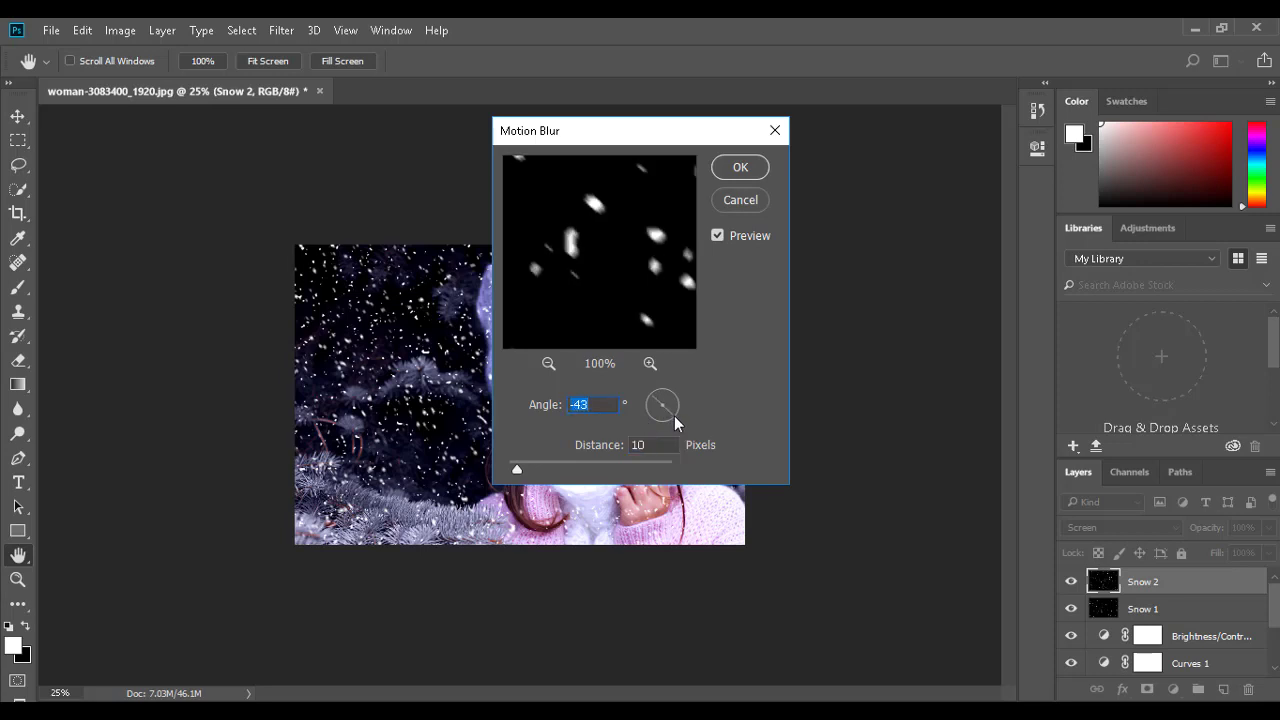
click(517, 470)
drag(517, 467, 524, 468)
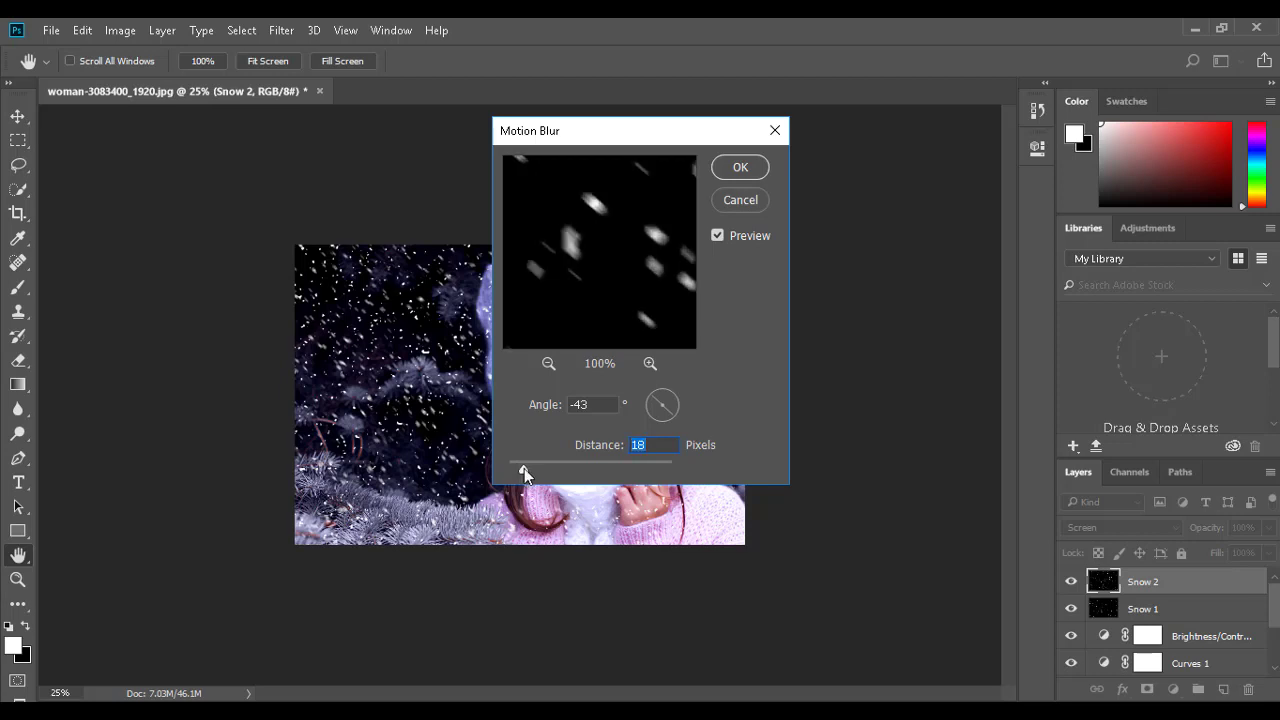
drag(524, 467, 517, 467)
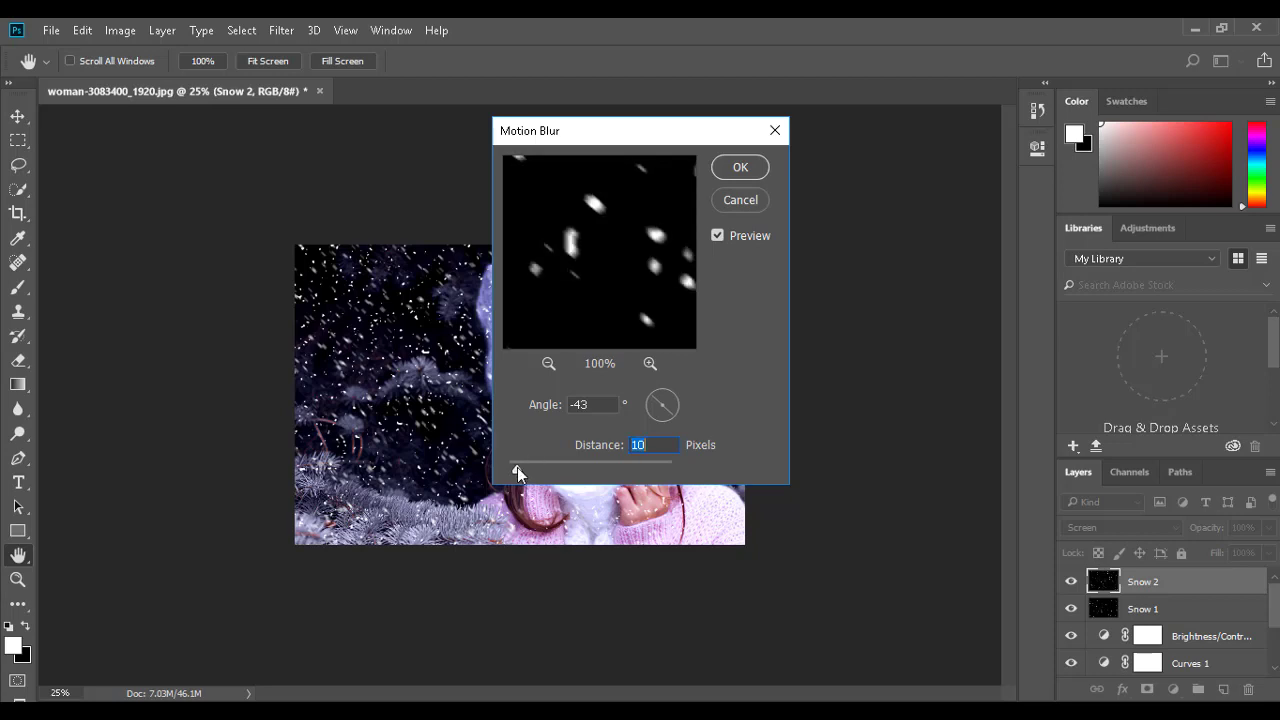
click(737, 173)
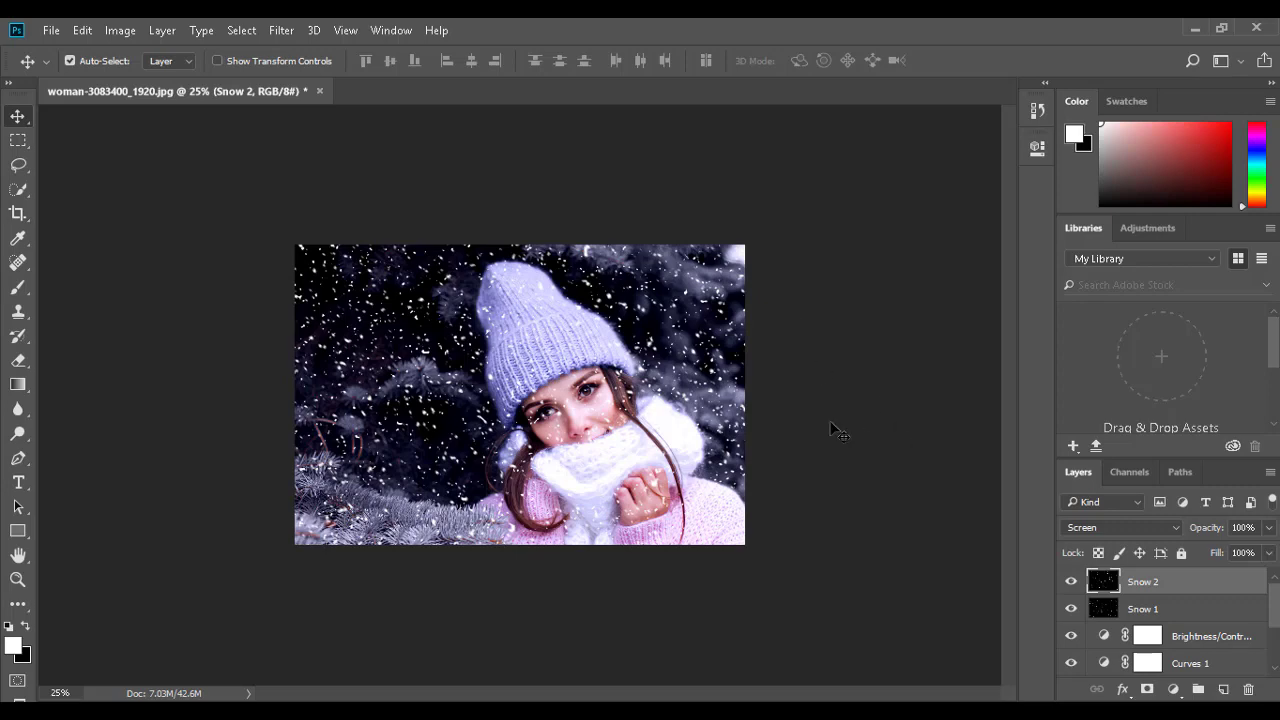
Apply a Motion Blur to the Snow 1 layer with an angle of 34° and a distance of 10 pixels.
key(ctrl+equal)
key(ctrl+equal)
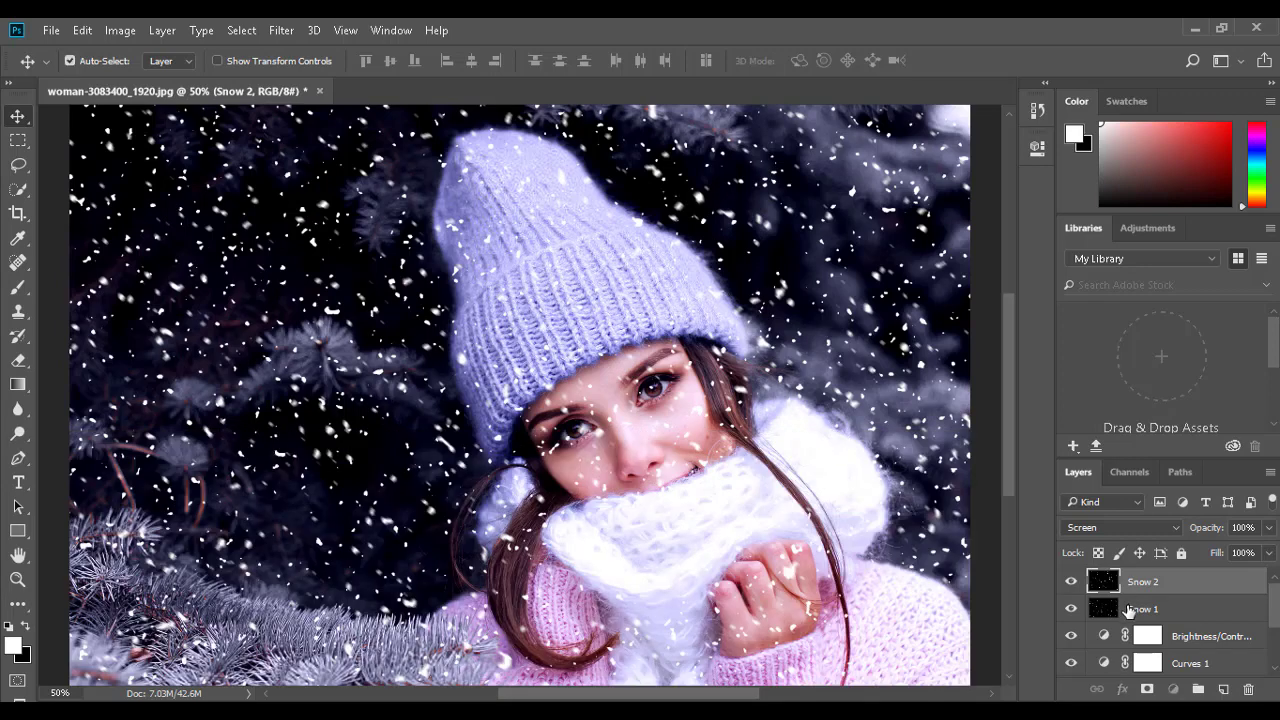
click(1128, 610)
click(281, 30)
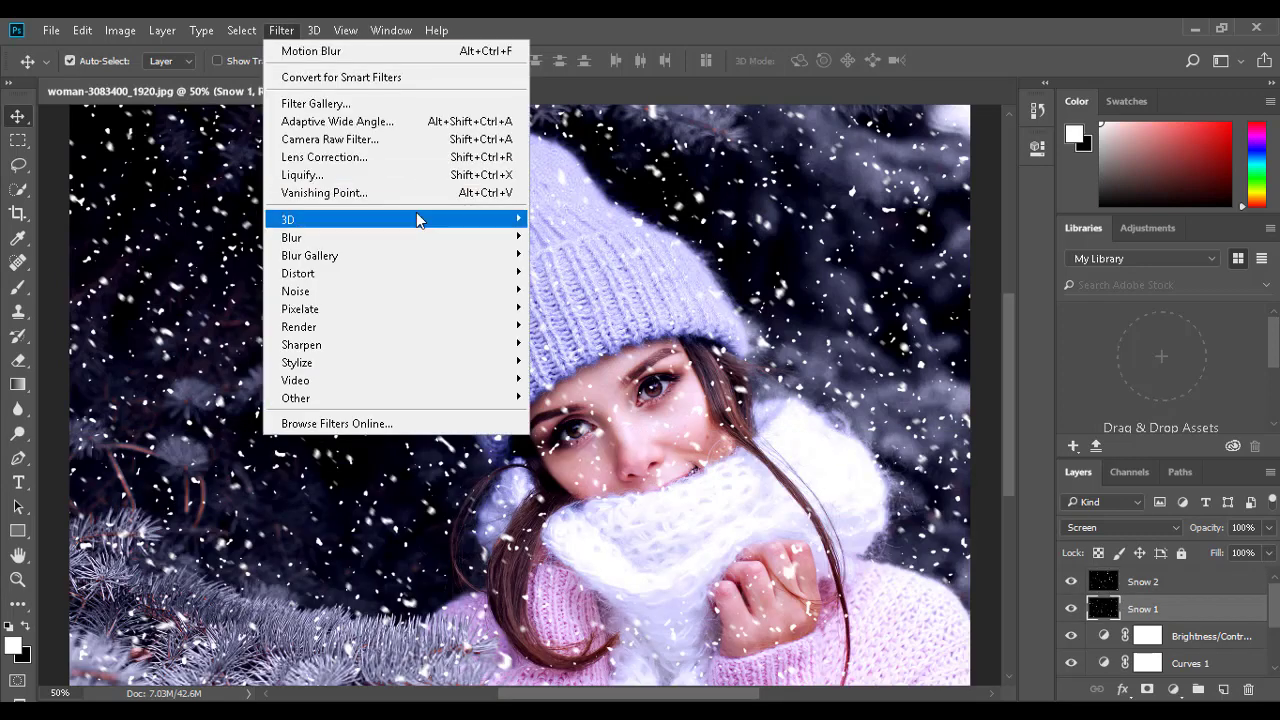
mouse_move(400, 239)
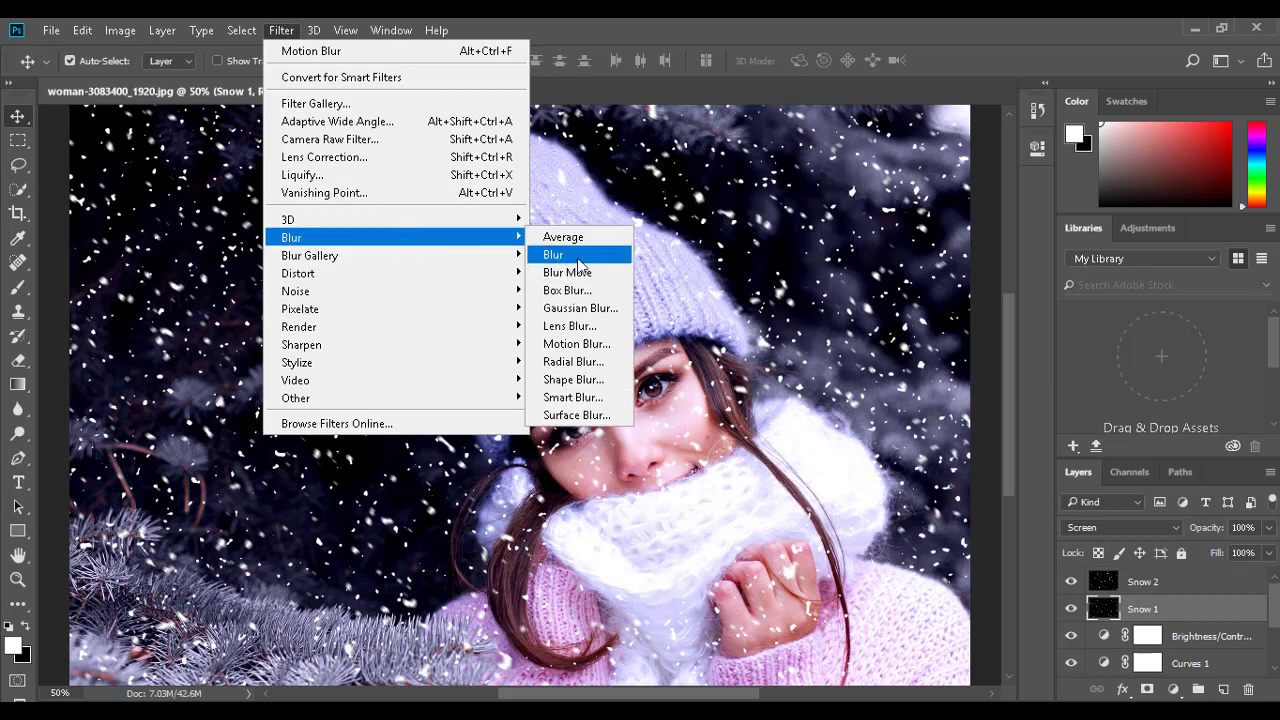
click(565, 340)
mouse_move(646, 411)
mouse_down()
mouse_move(670, 412)
mouse_move(657, 426)
mouse_move(645, 416)
mouse_up()
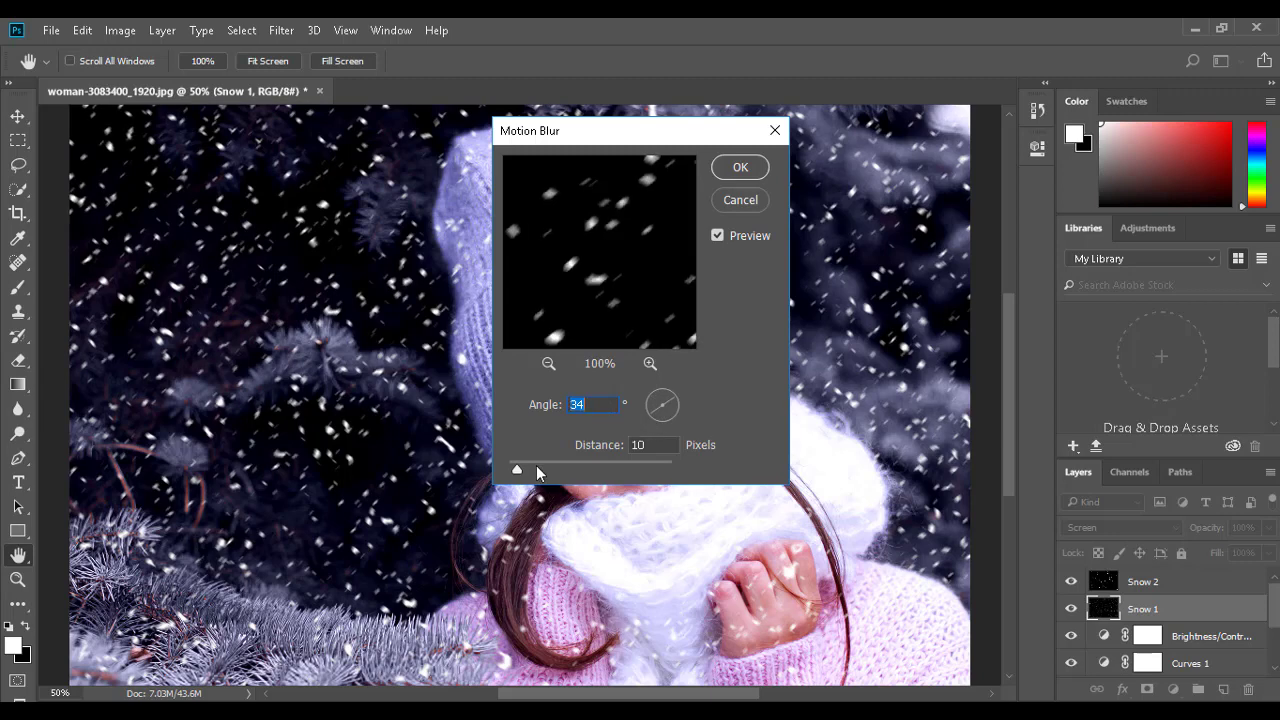
click(745, 168)
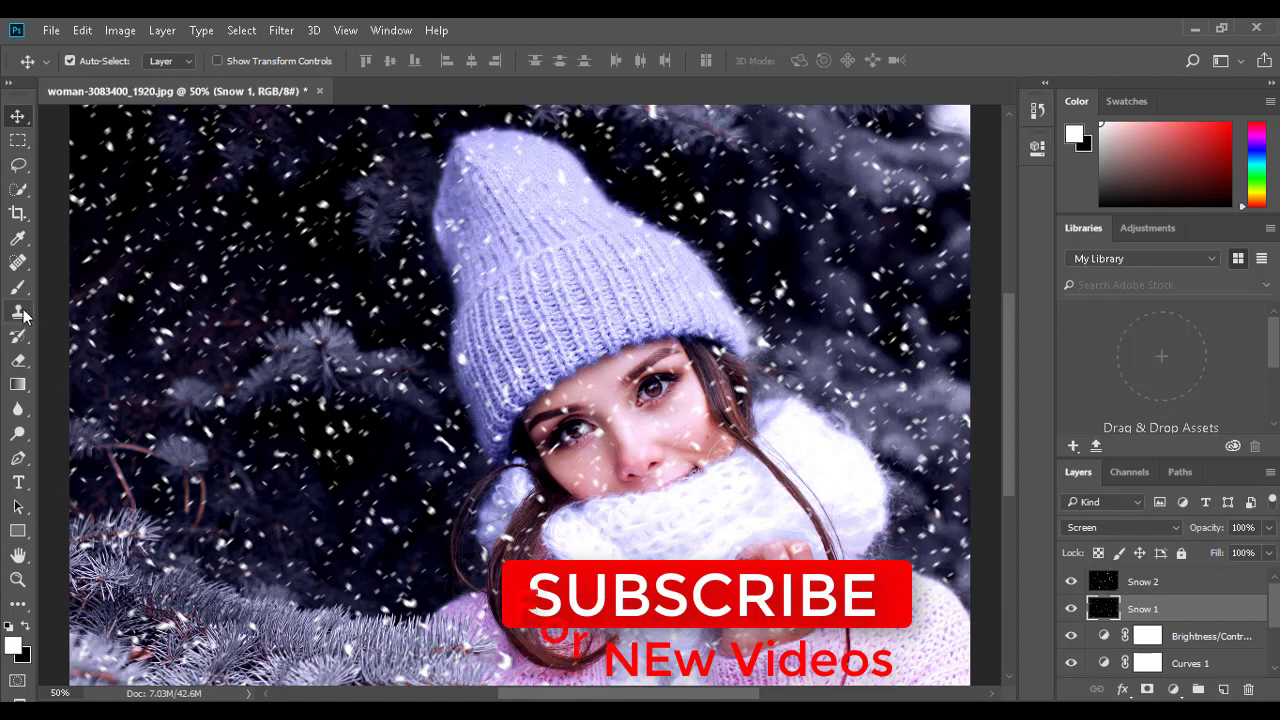
Erase the snowflakes covering the woman's face and hand on both the Snow 1 and Snow 2 layers with a 45-pixel Eraser.
click(19, 362)
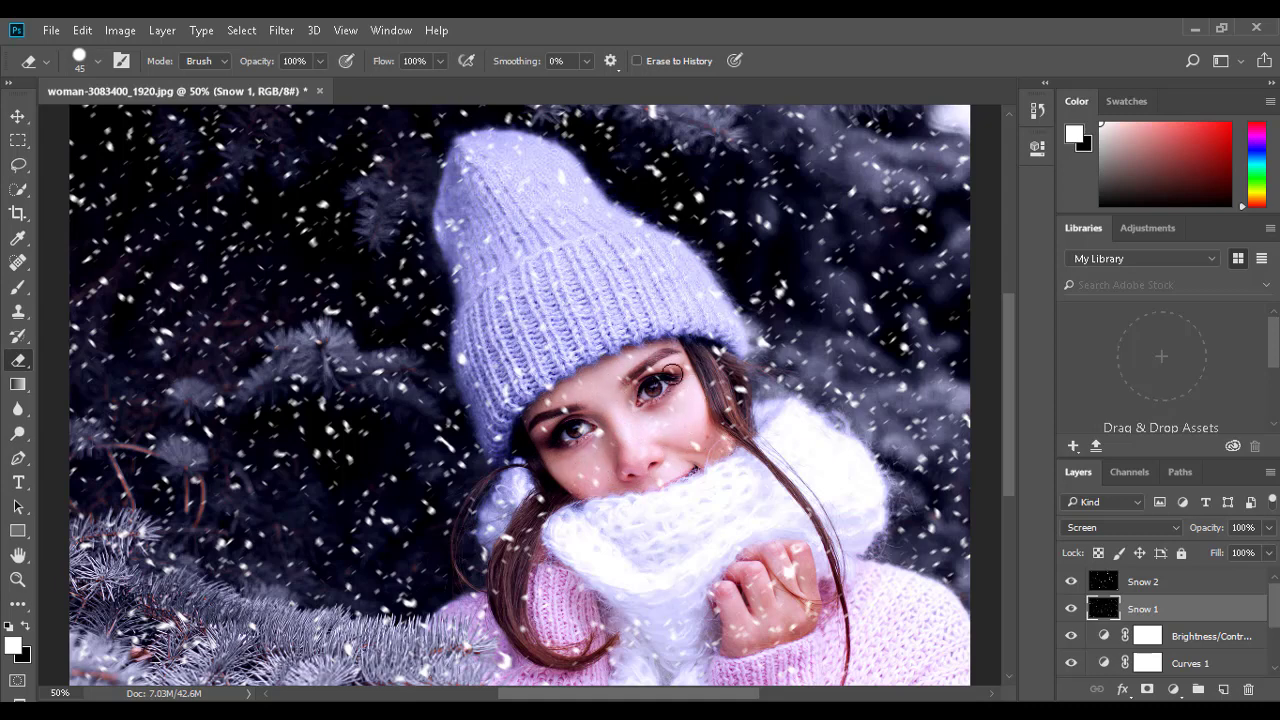
click(588, 466)
click(1129, 588)
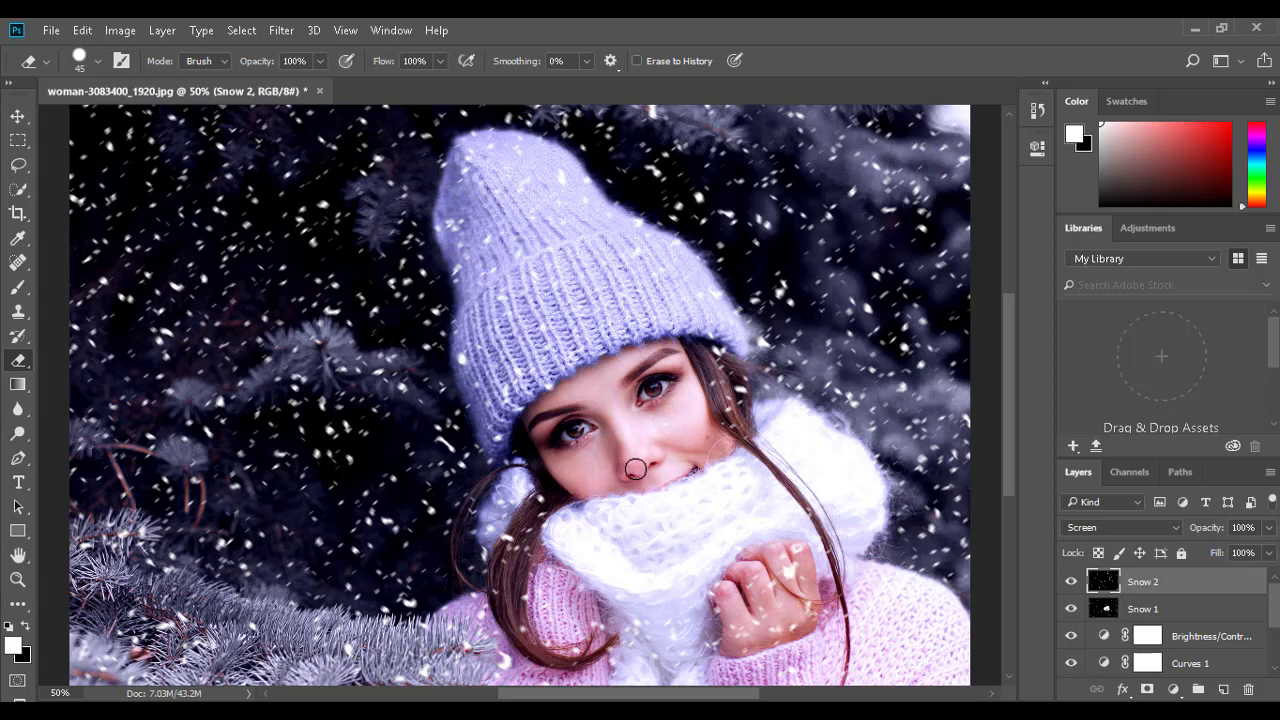
drag(636, 469, 566, 479)
click(1122, 609)
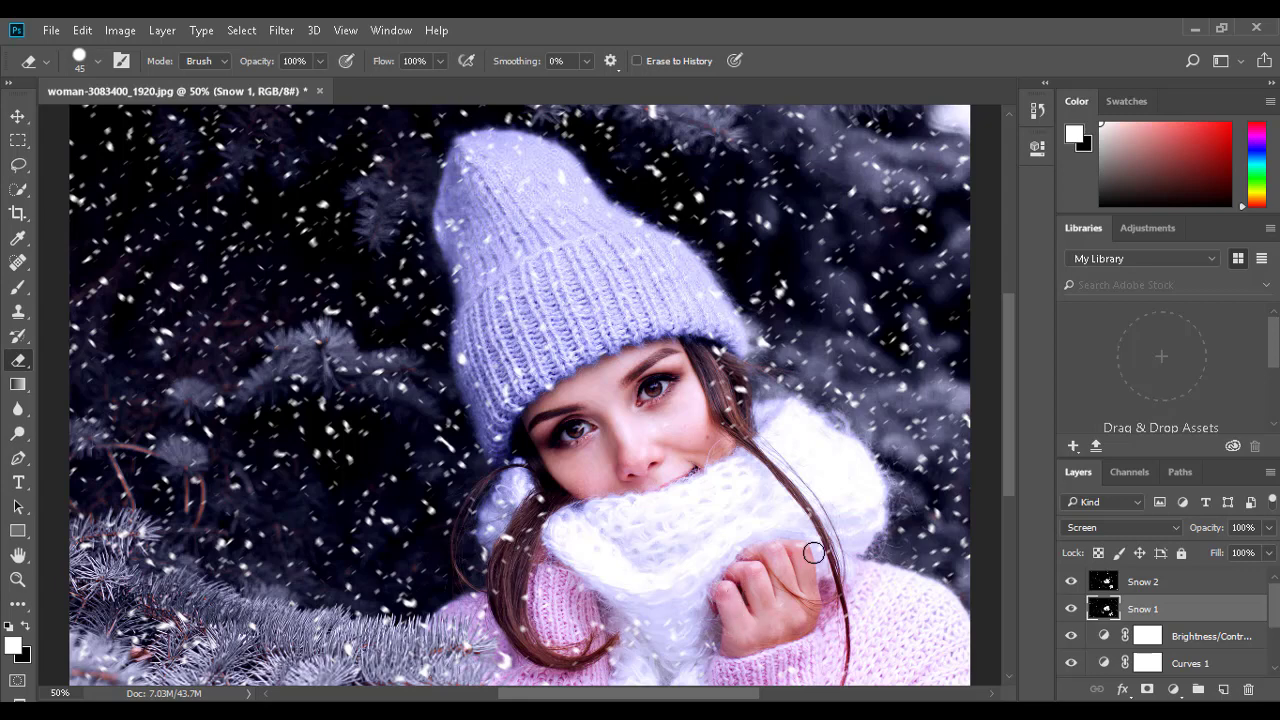
click(1133, 584)
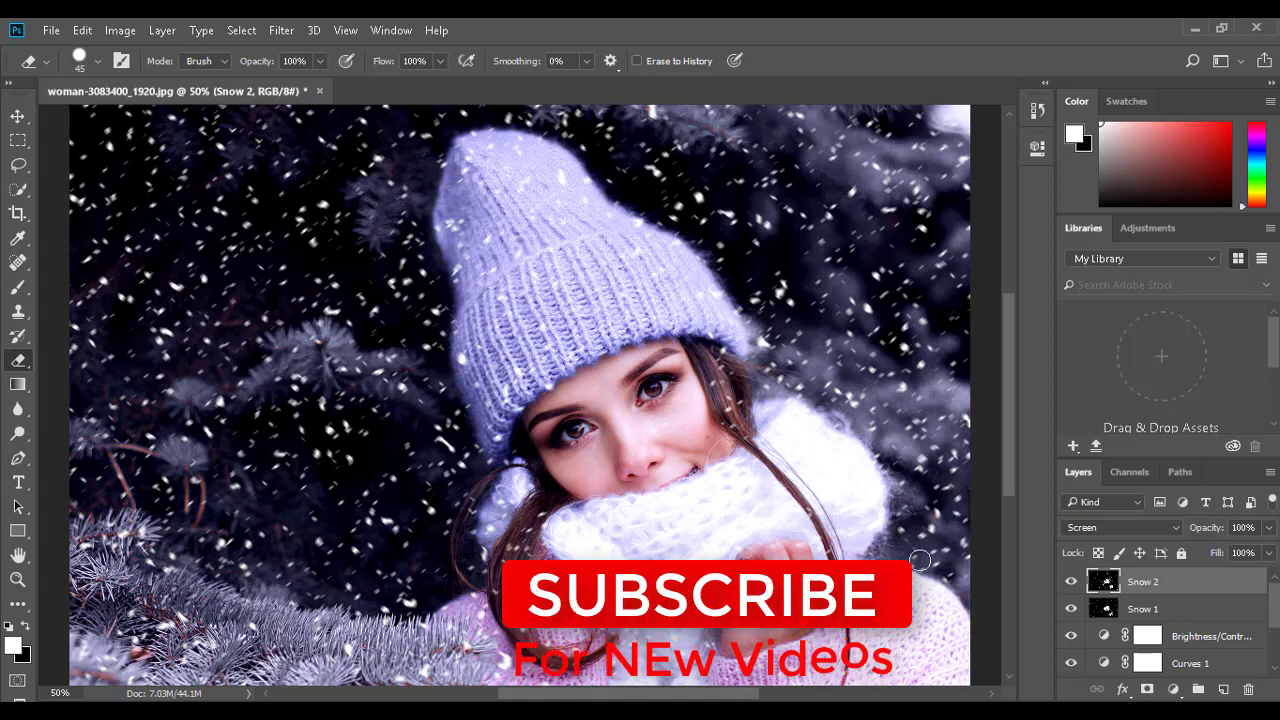
Stamp all visible layers into a new merged layer above Snow 2 and hide that layer.
scroll(1138, 601, down, 3)
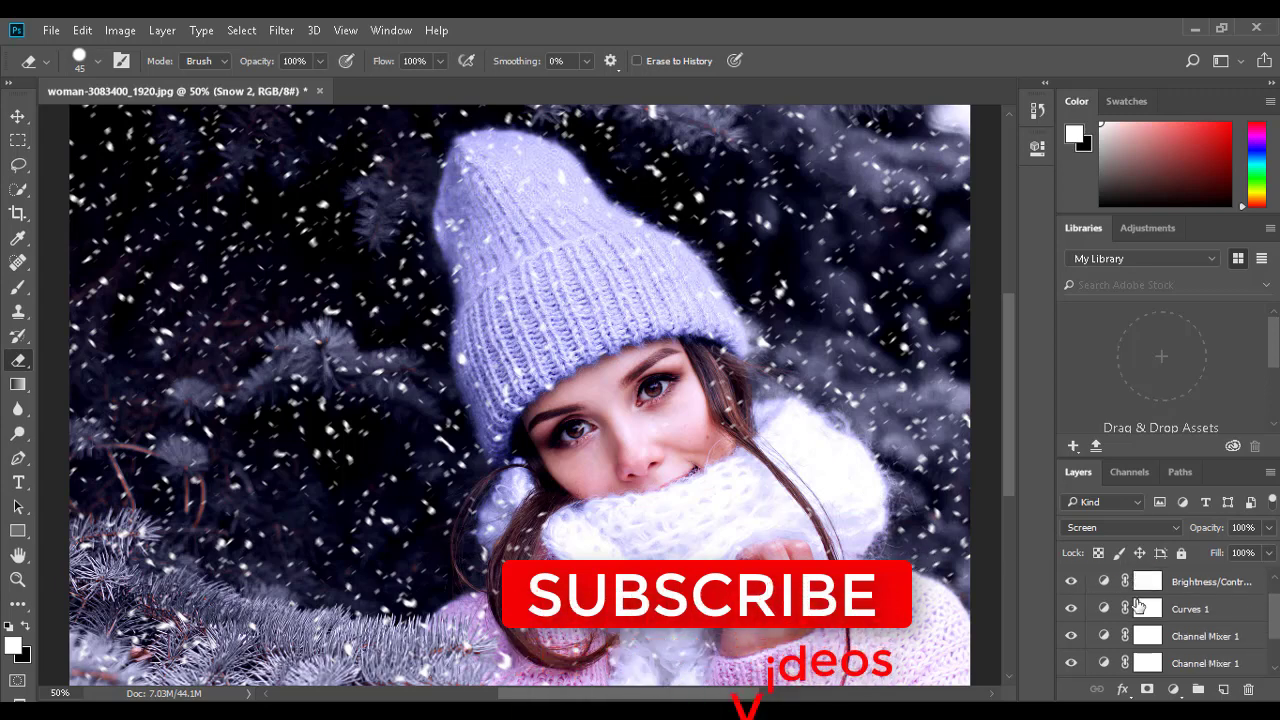
scroll(1138, 603, up, 3)
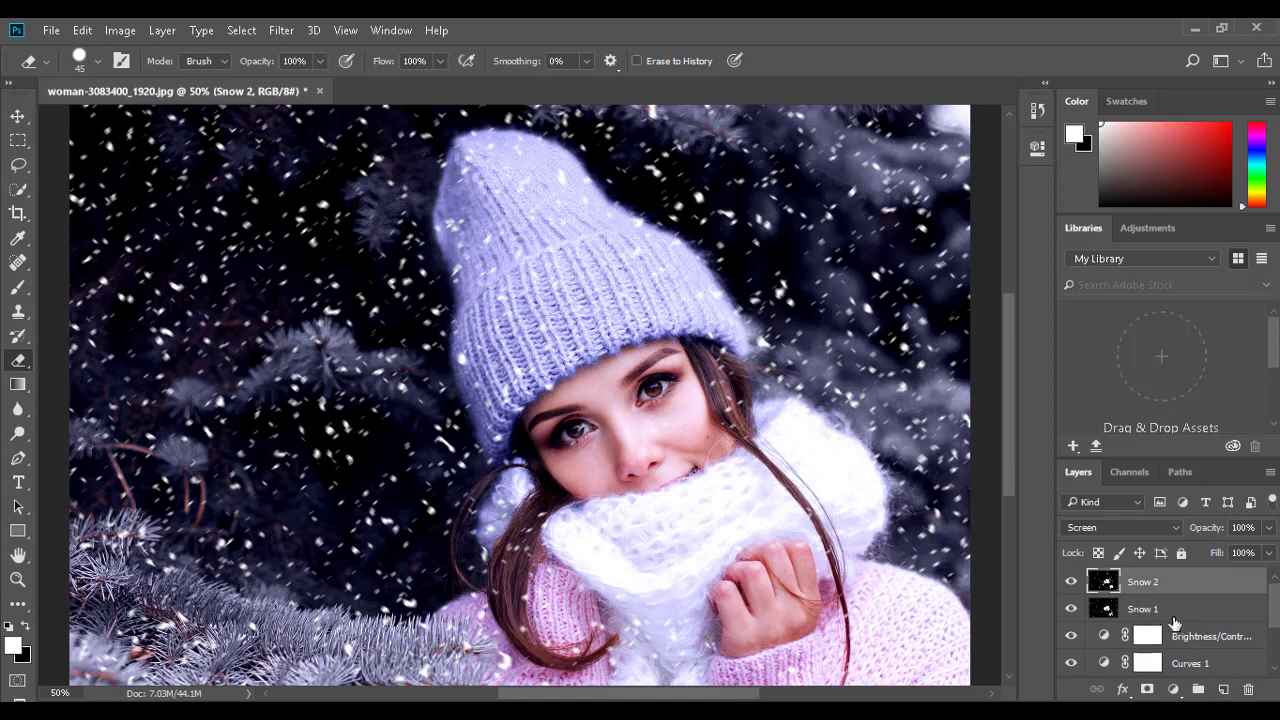
scroll(1174, 622, down, 3)
scroll(1199, 615, up, 3)
key(ctrl+shift+alt+e)
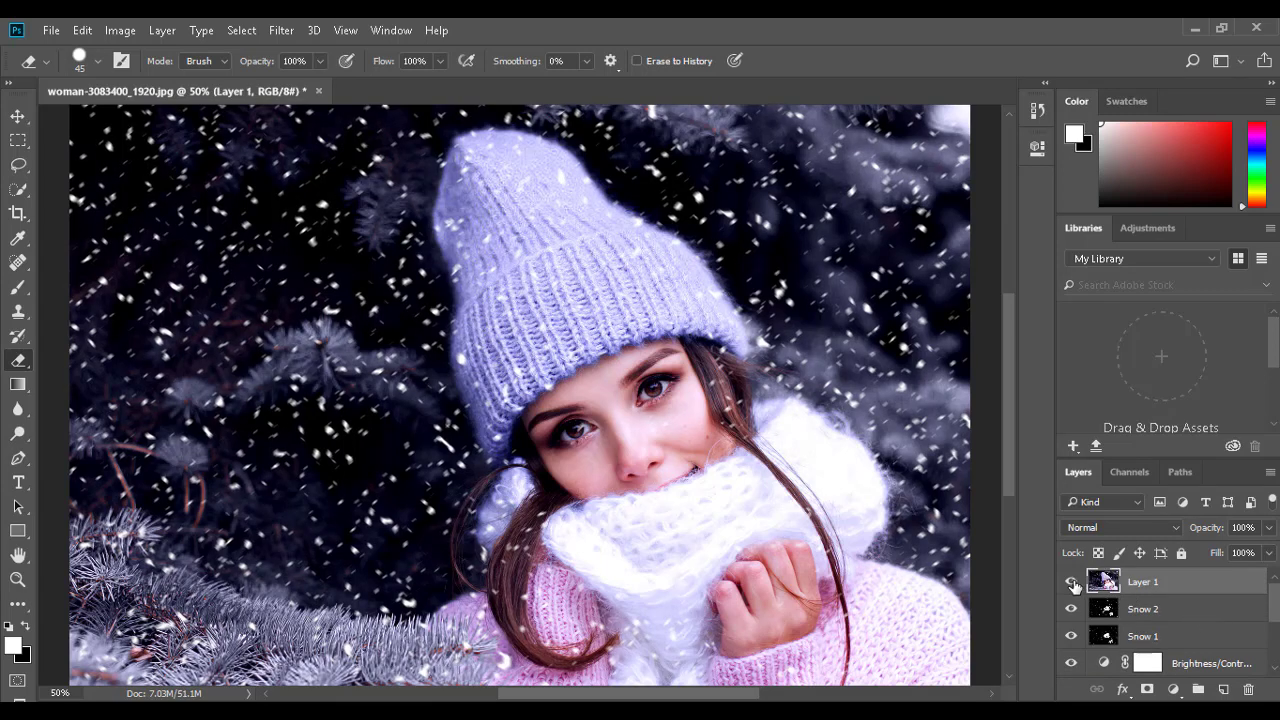
click(1072, 582)
Compare the original photo with the edited result by showing only the Background layer and restoring the other layers.
scroll(1183, 593, down, 3)
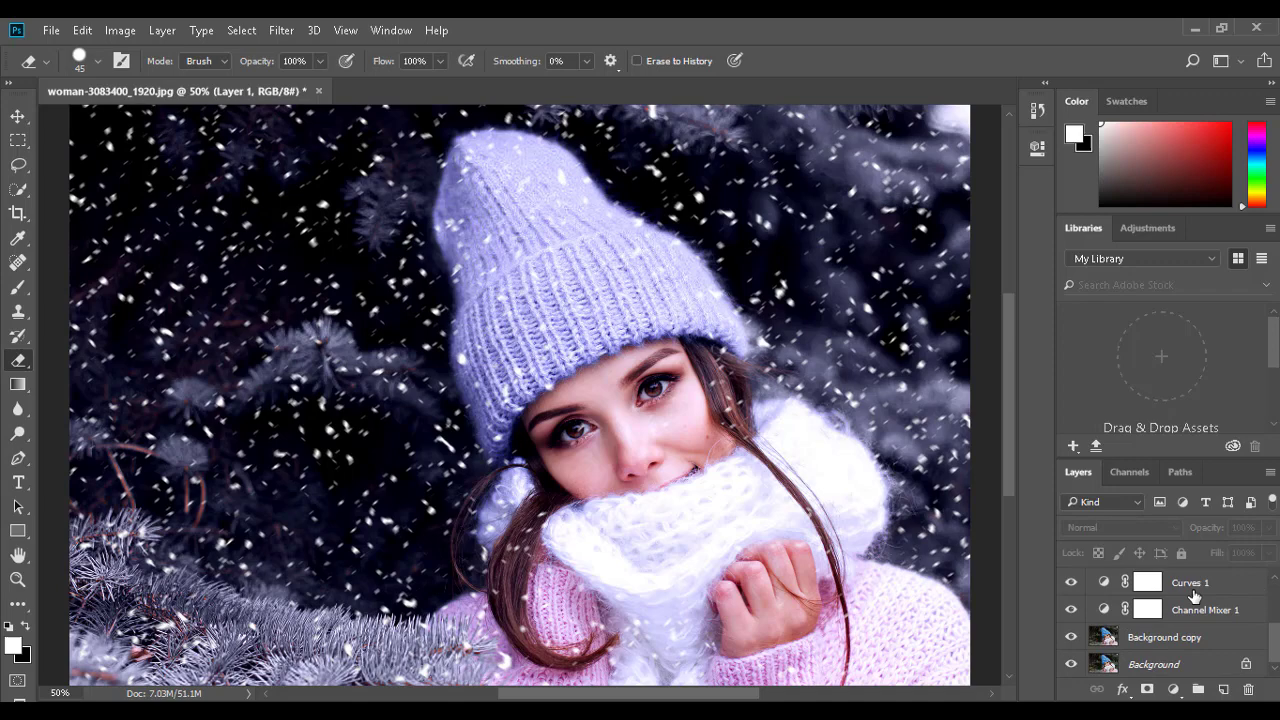
alt+click(1070, 664)
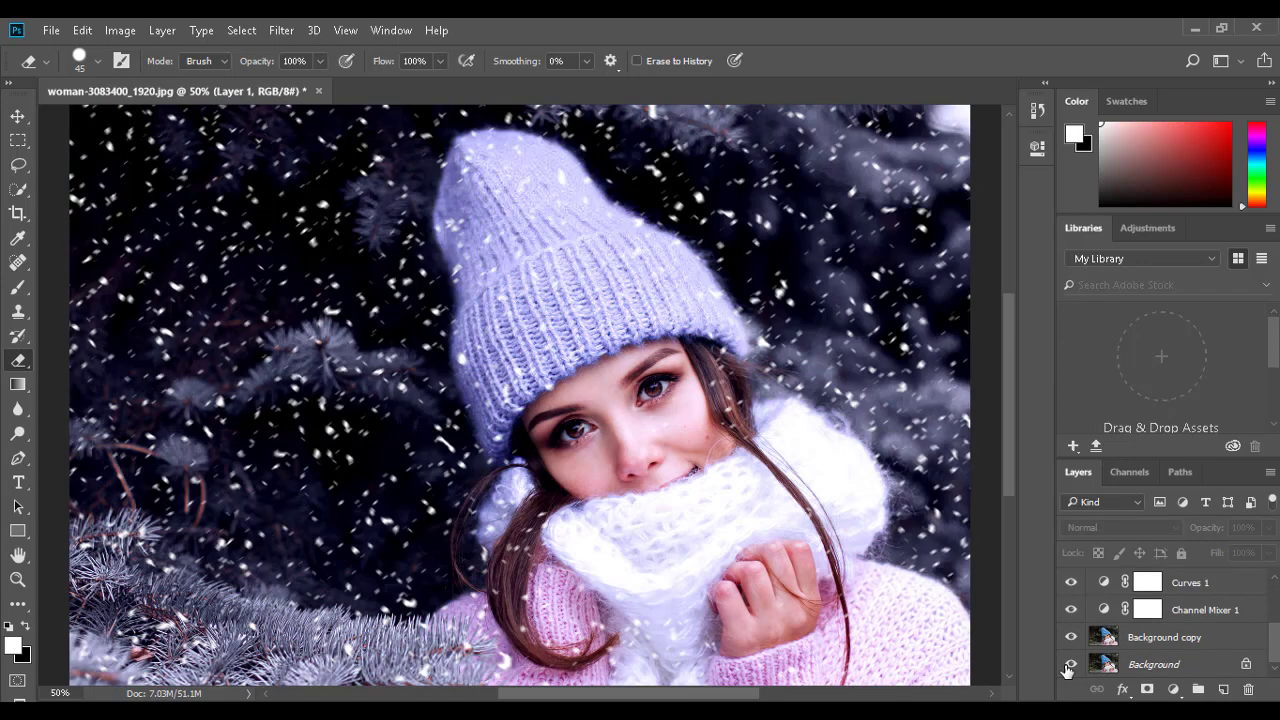
alt+click(1070, 664)
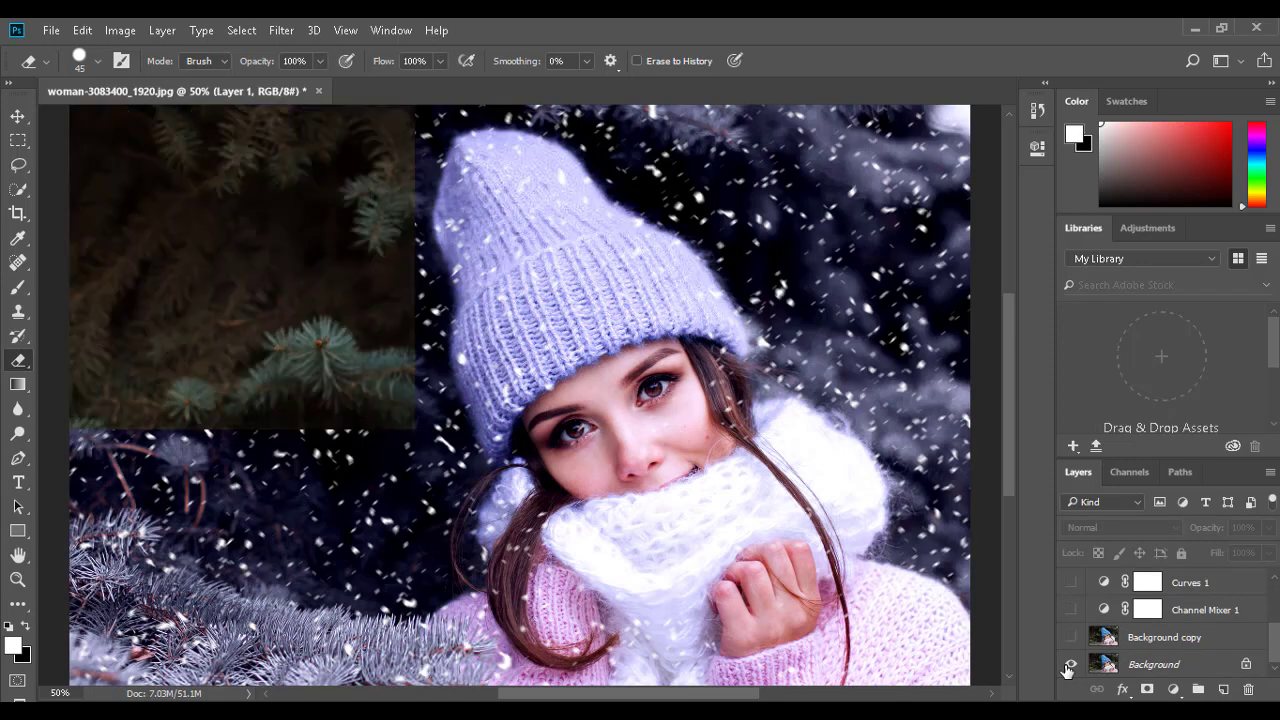
key(ctrl+minus)
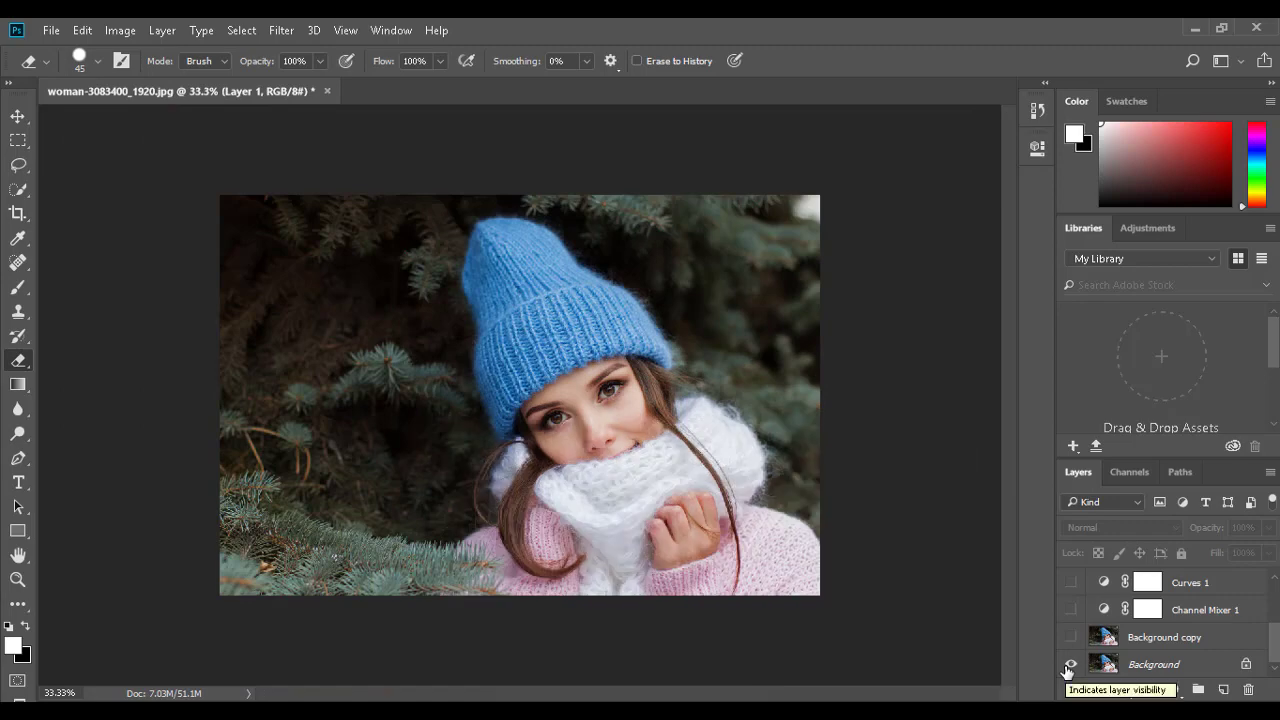
alt+click(1067, 666)
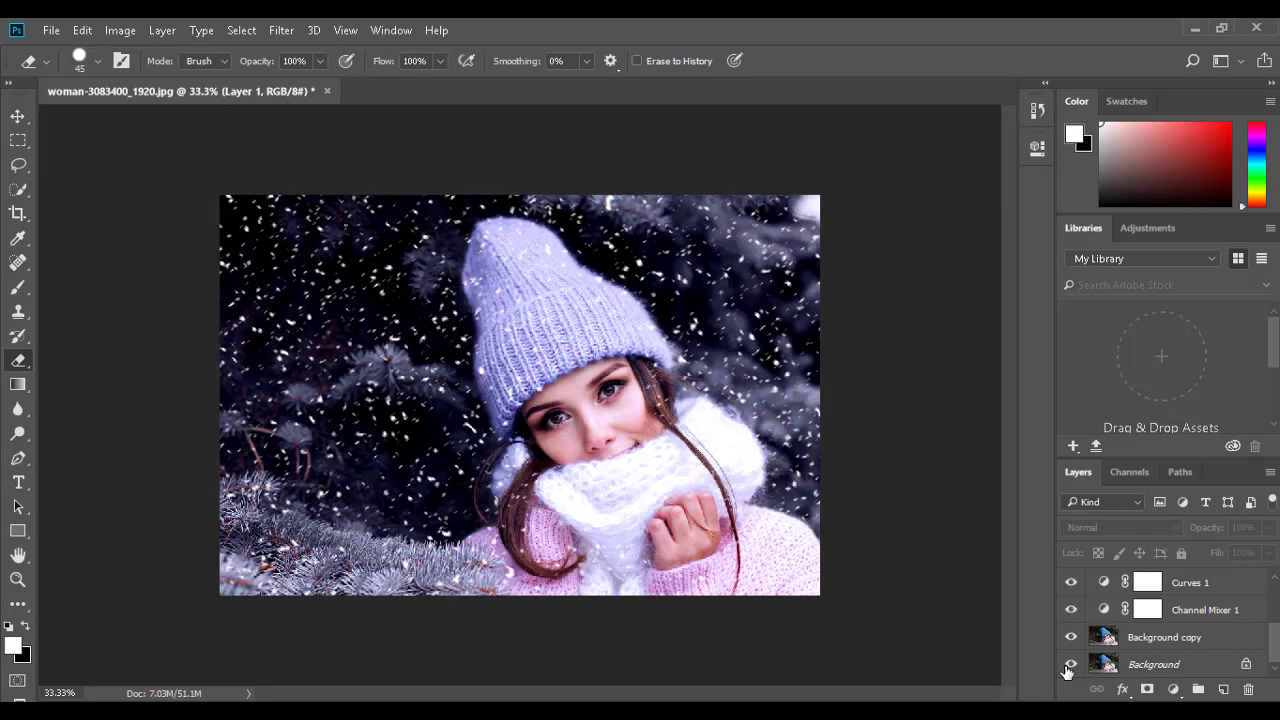
alt+click(1068, 666)
alt+click(1068, 666)
key(ctrl+plus)
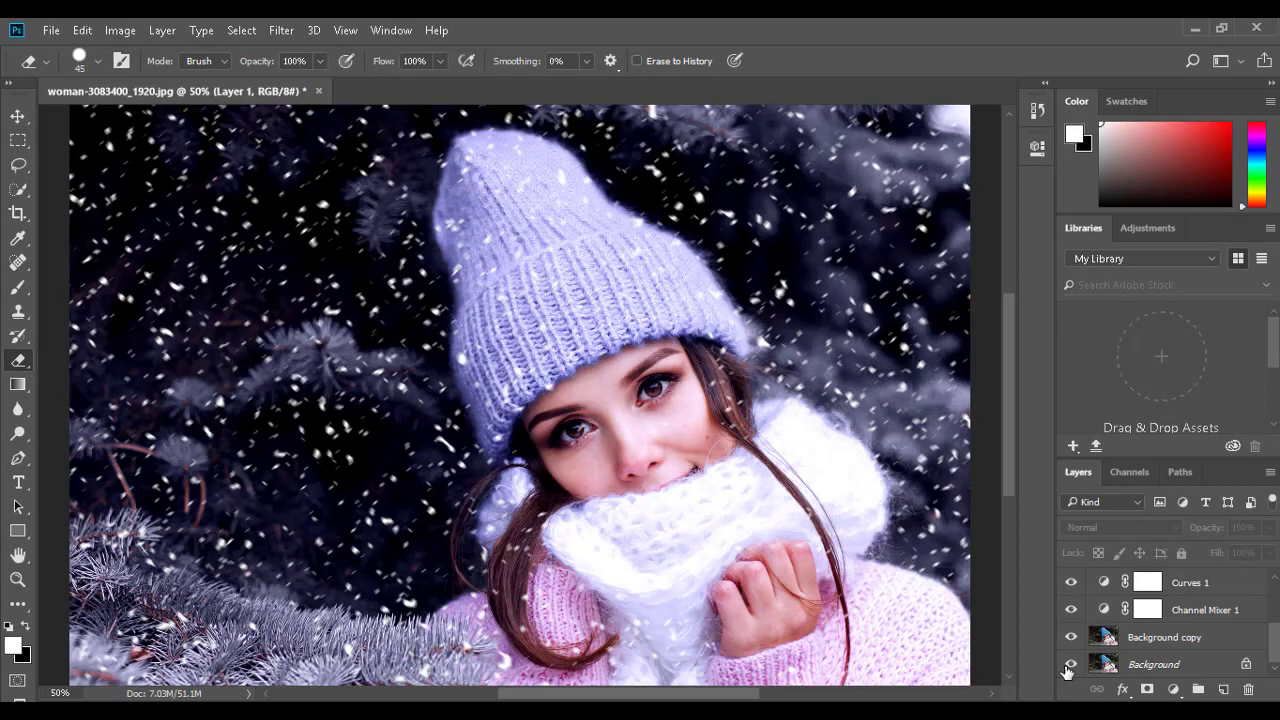